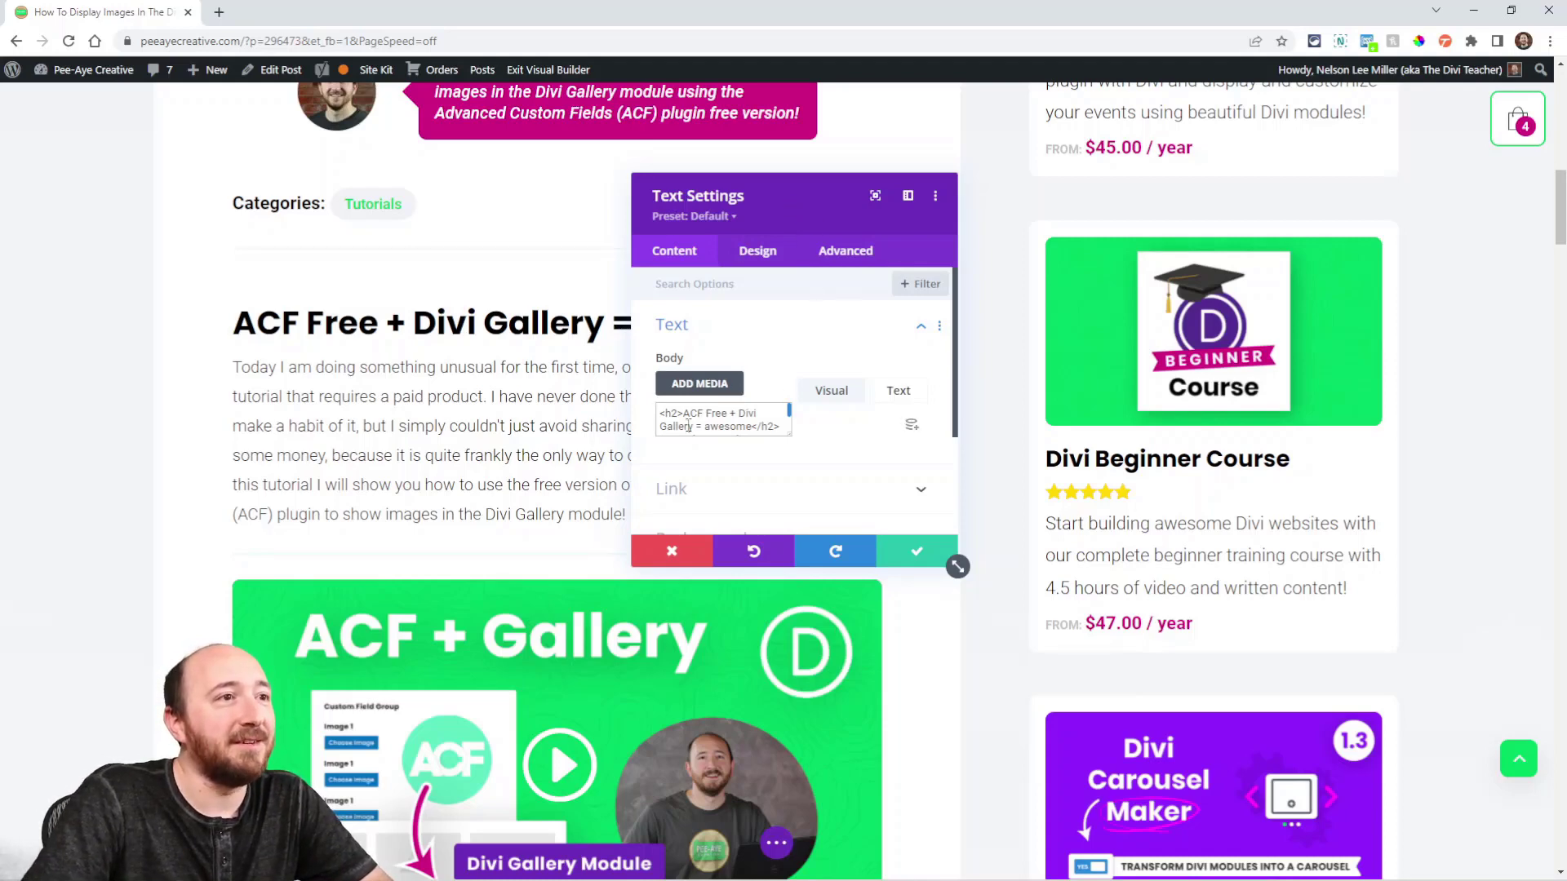
# Zoom Chrome to 125% and move the Text Settings modal left beside the article.
pyautogui.click(1550, 40)
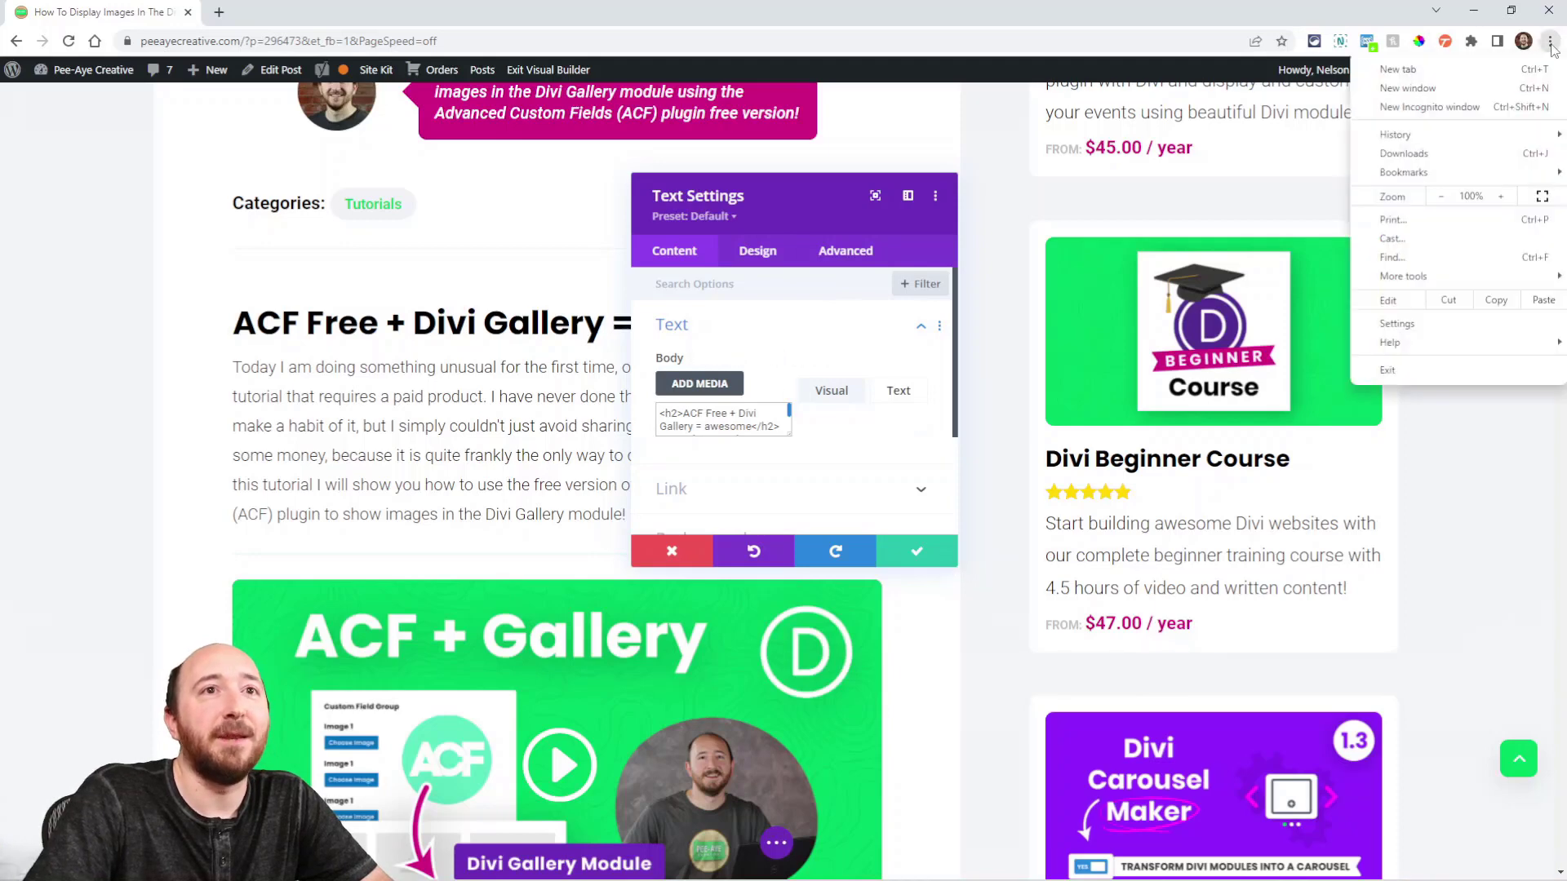
pyautogui.click(1501, 197)
pyautogui.click(1502, 197)
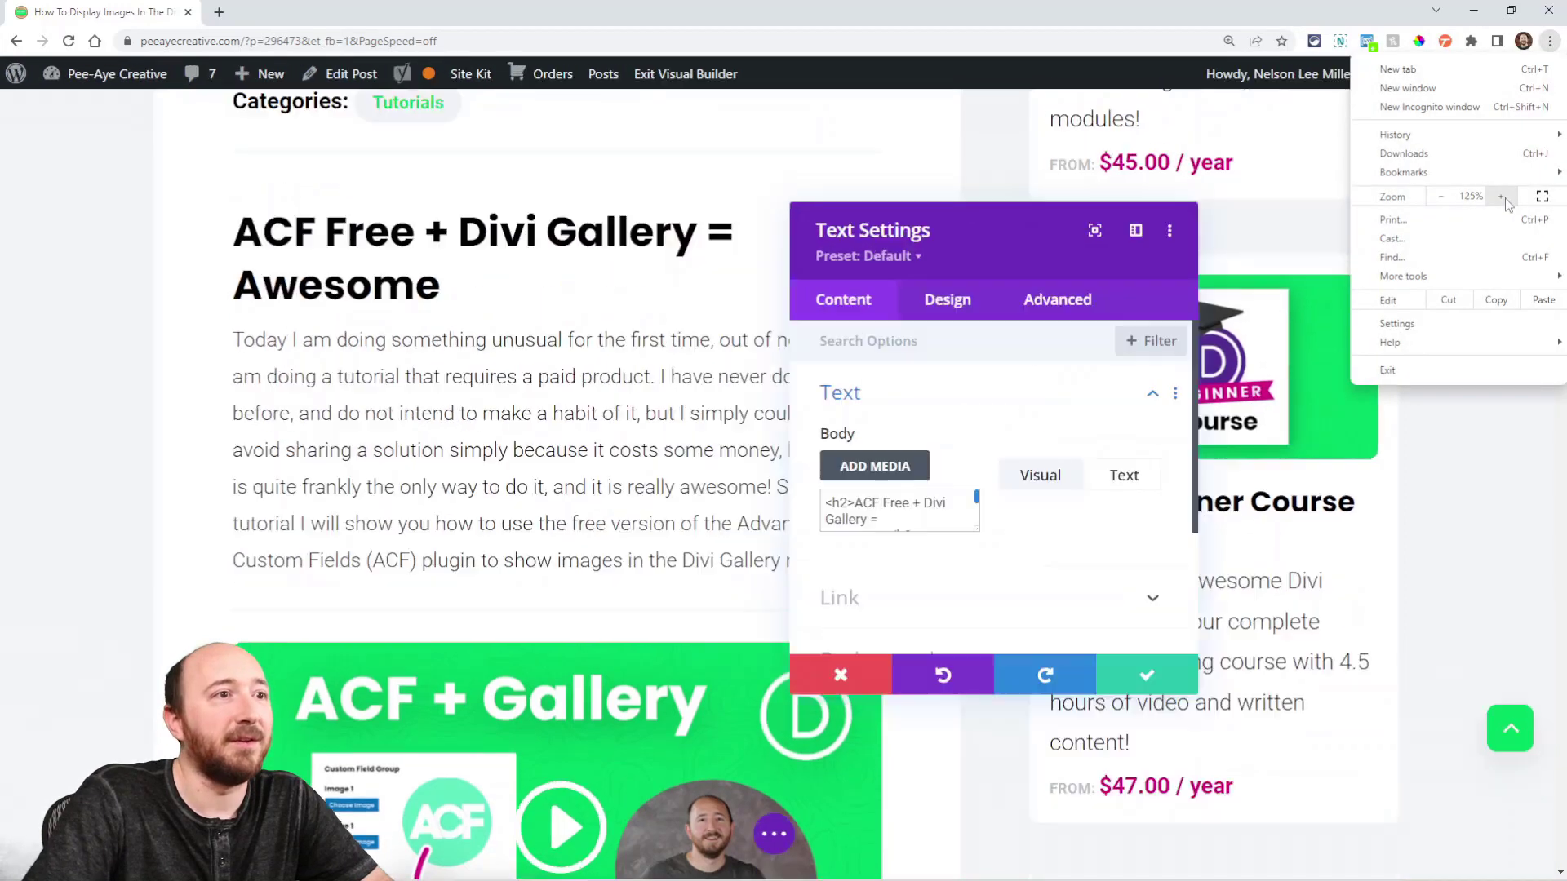
pyautogui.click(997, 252)
pyautogui.moveTo(996, 251); pyautogui.dragTo(830, 227)
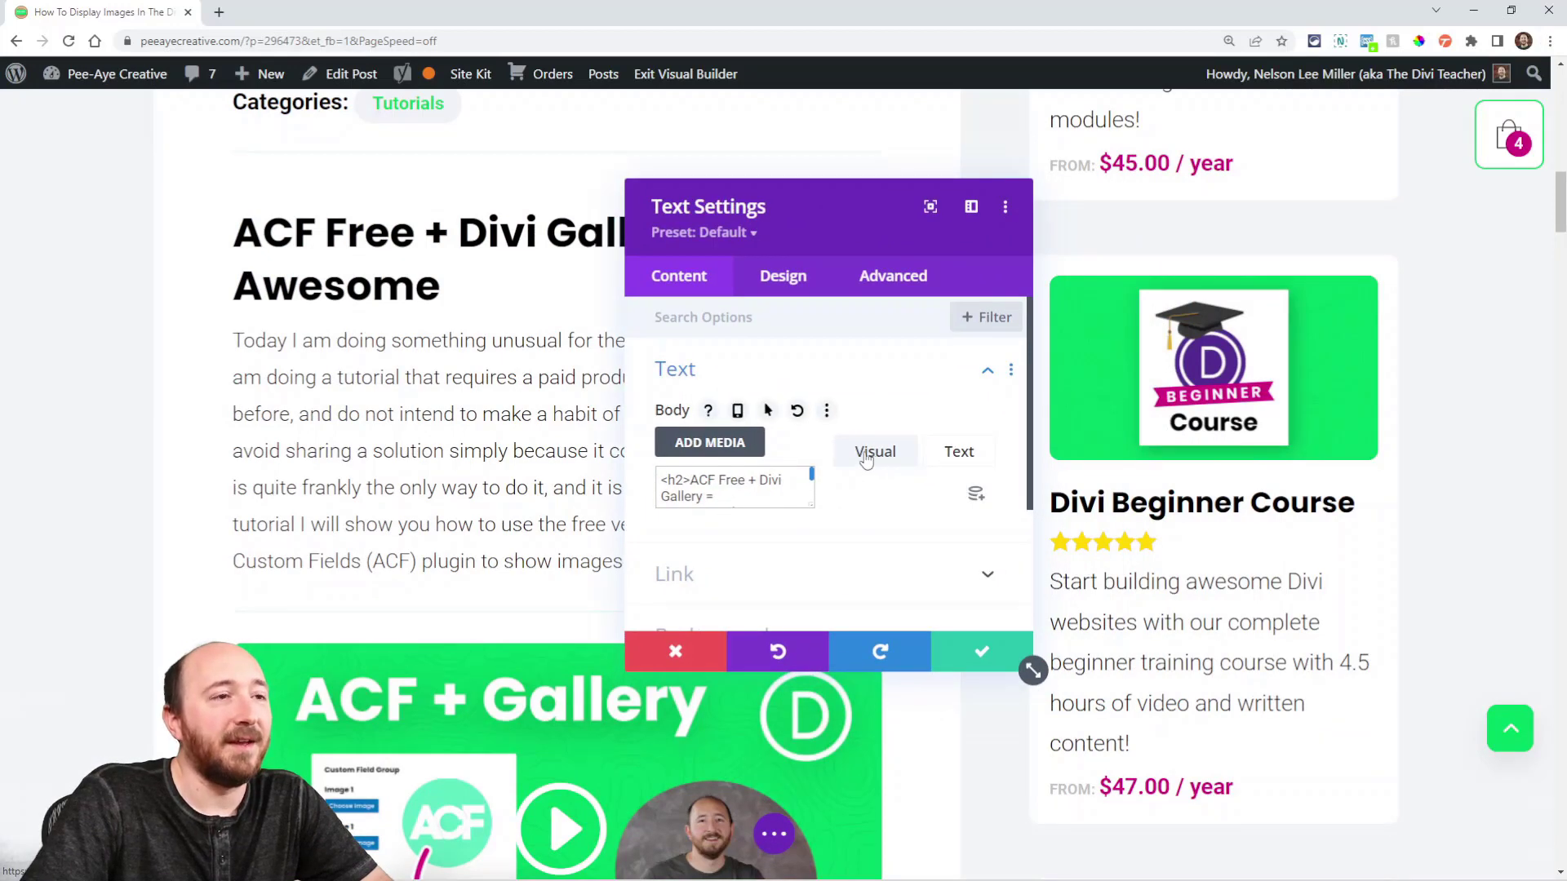
pyautogui.click(956, 451)
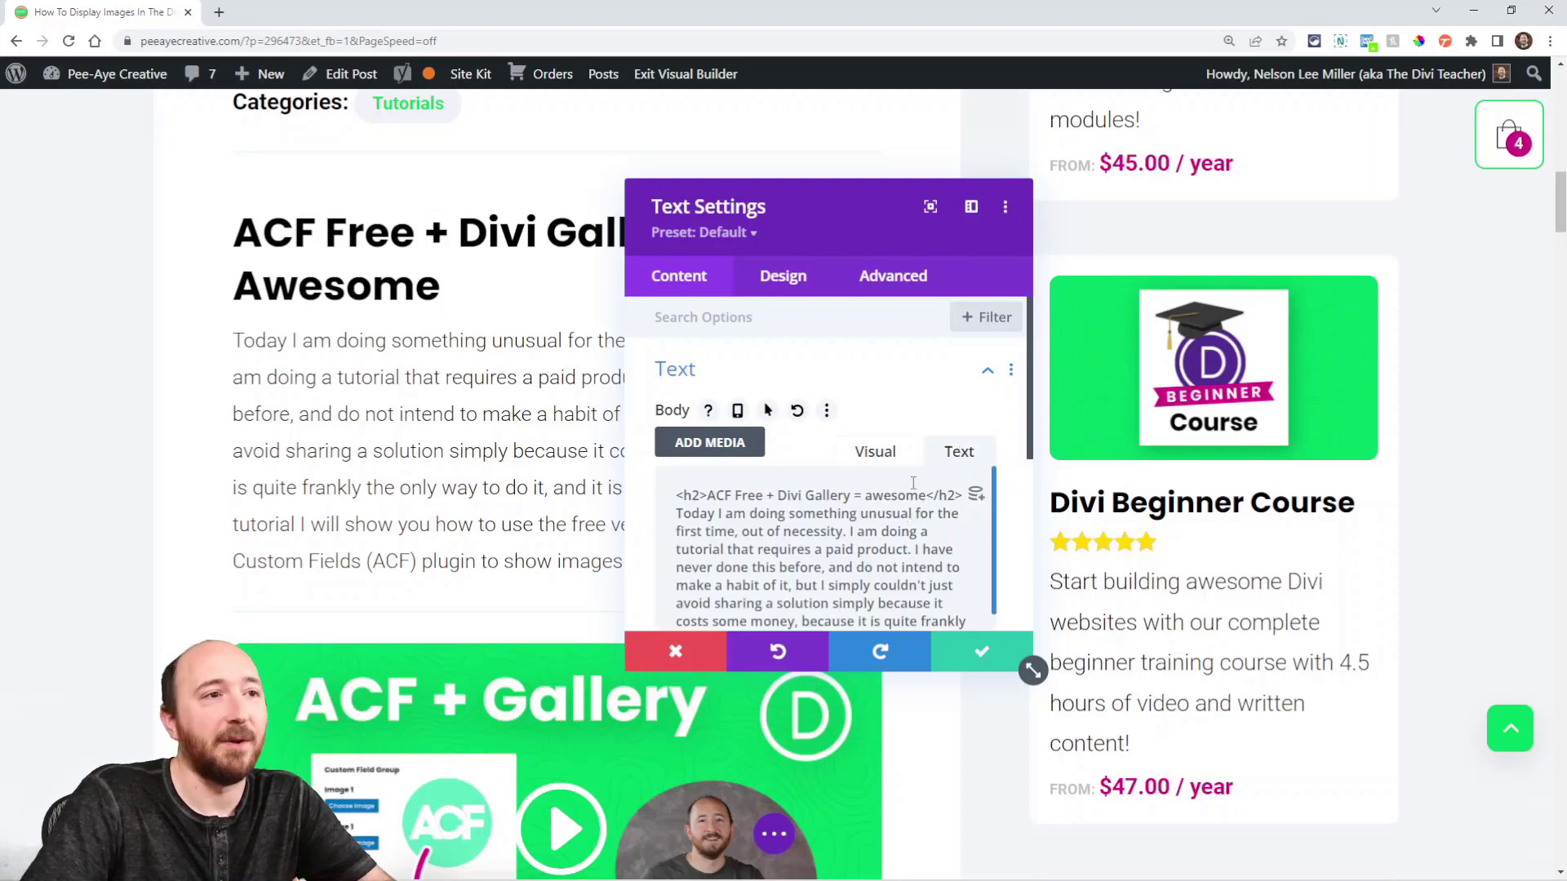
pyautogui.click(875, 457)
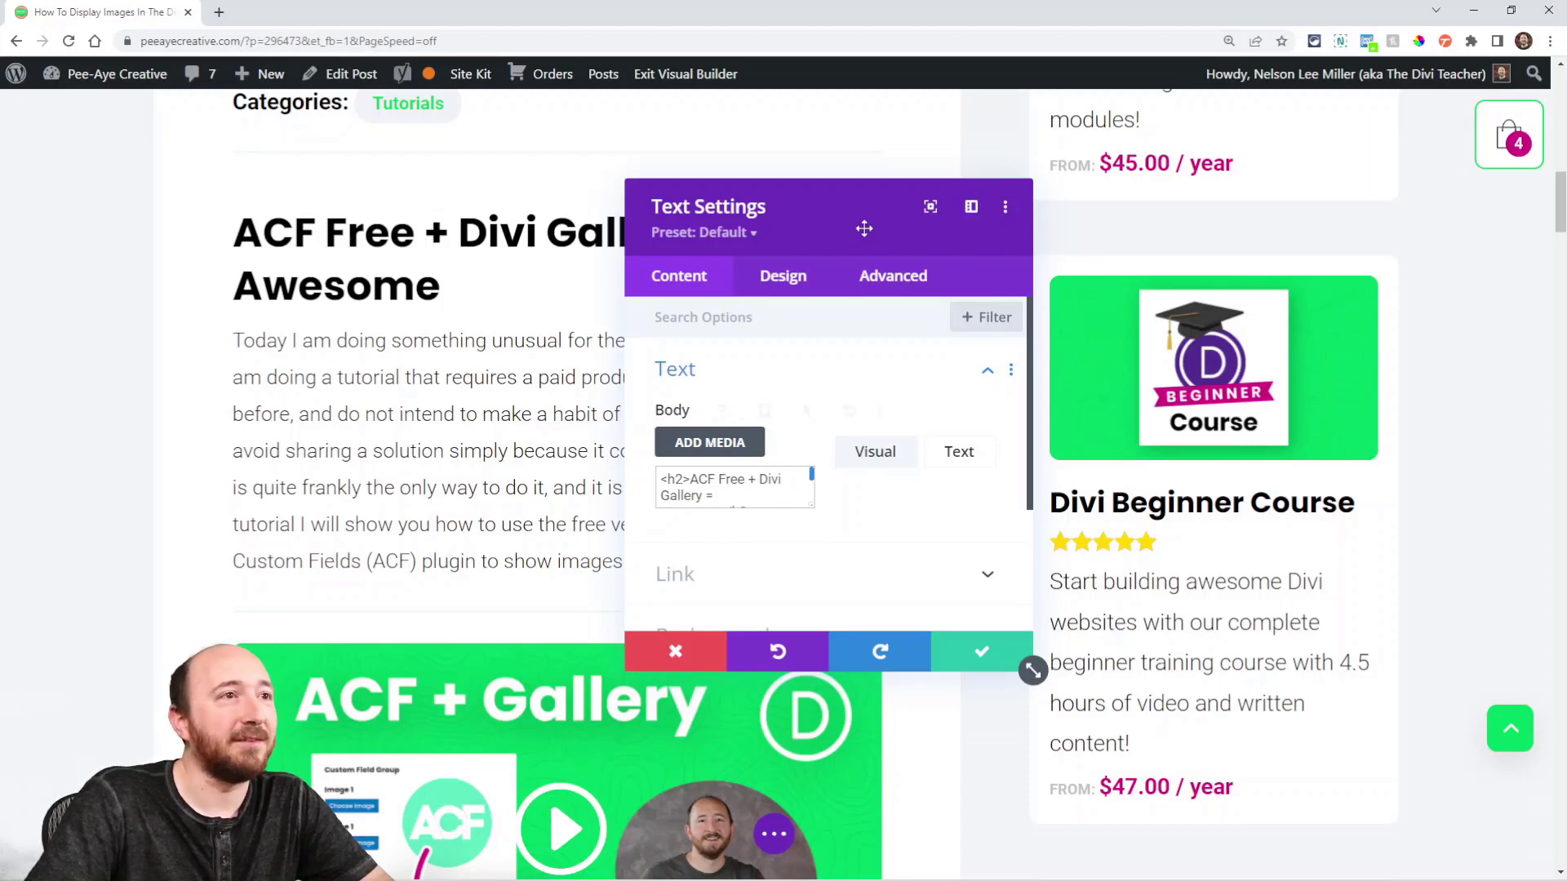
pyautogui.moveTo(864, 229); pyautogui.dragTo(906, 180)
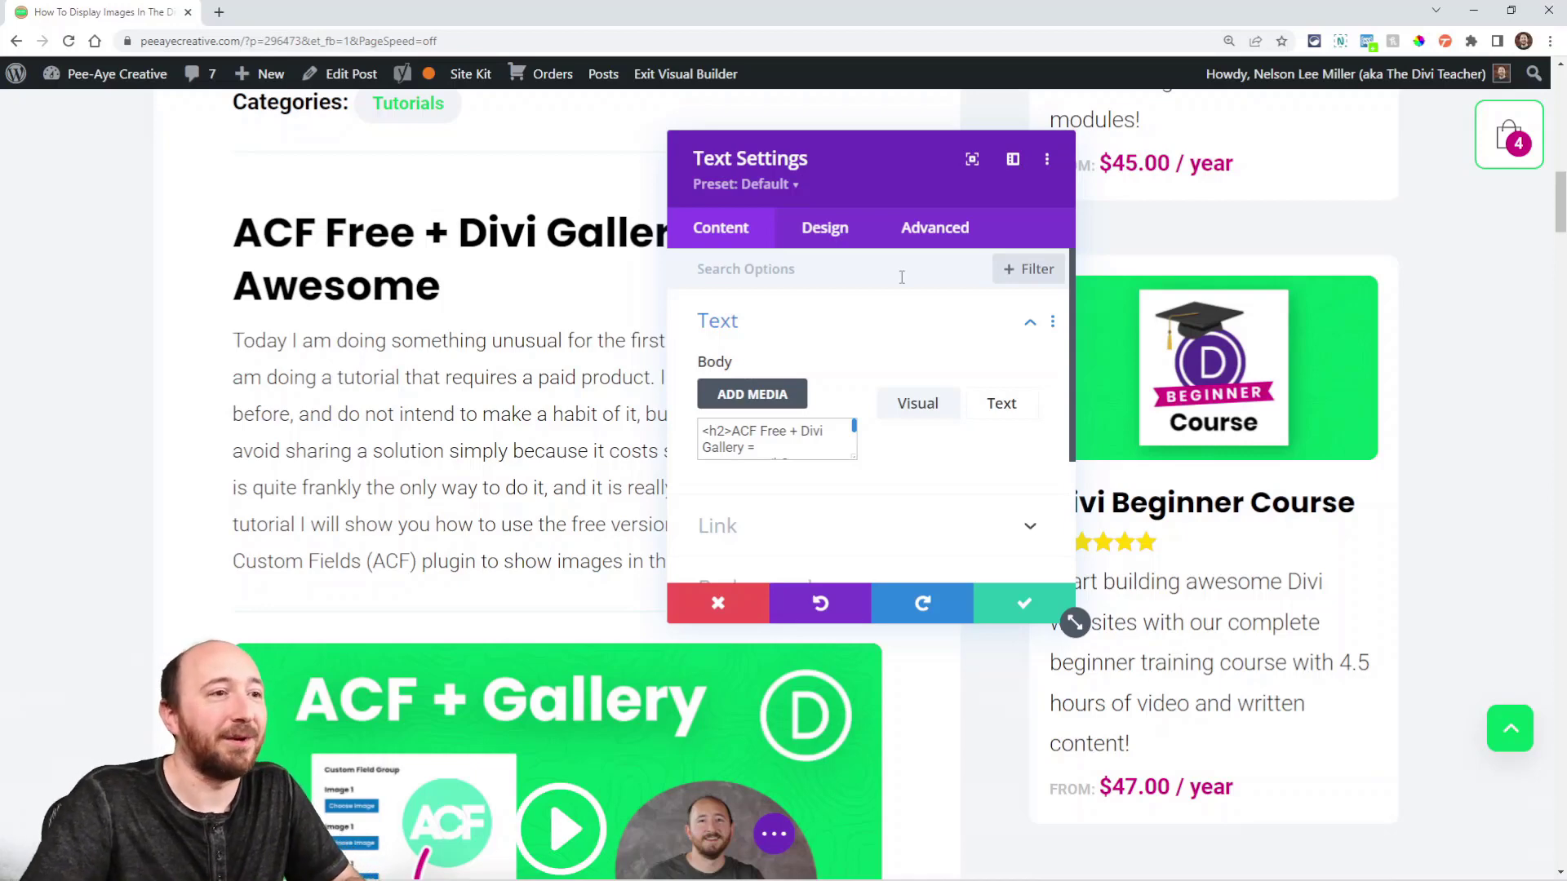
# Save the post as a draft from the Divi page settings bar, then hard-refresh the builder page.
pyautogui.click(773, 833)
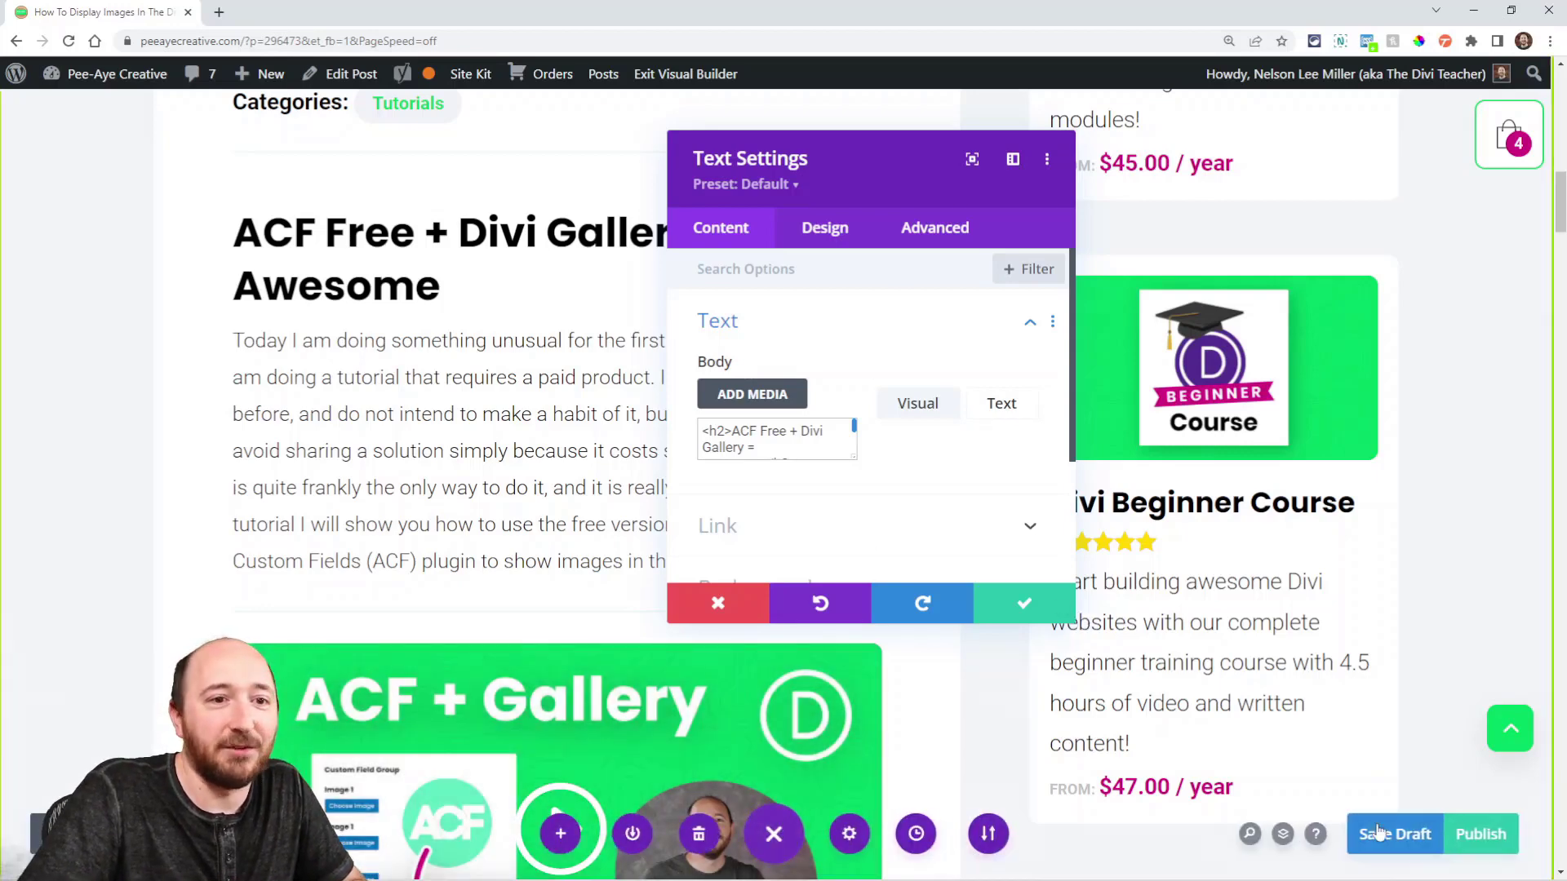
pyautogui.click(1397, 837)
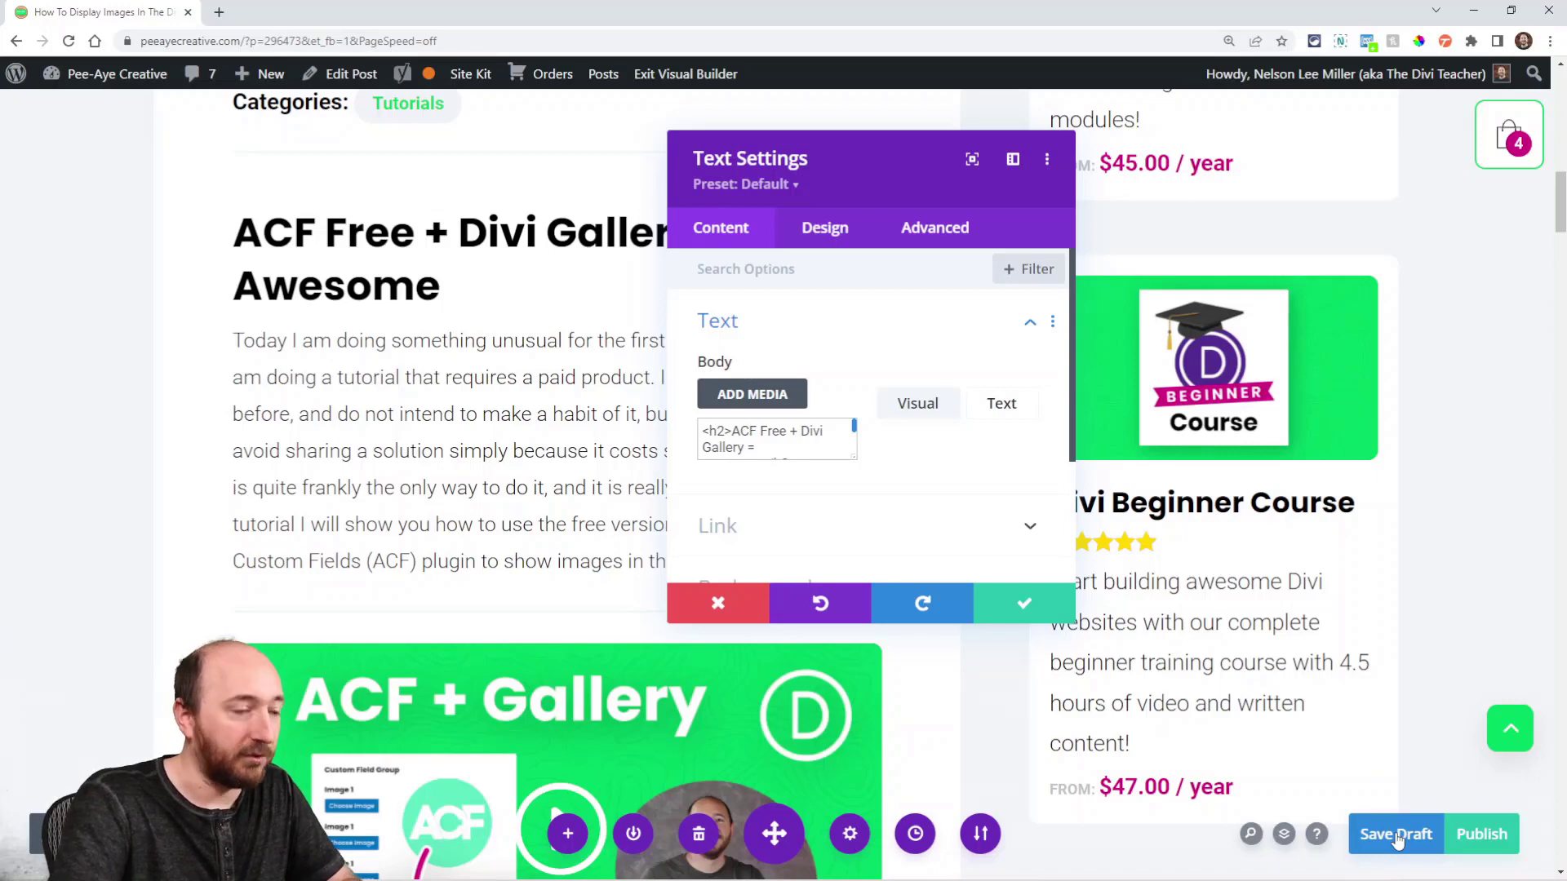
pyautogui.click(1397, 841)
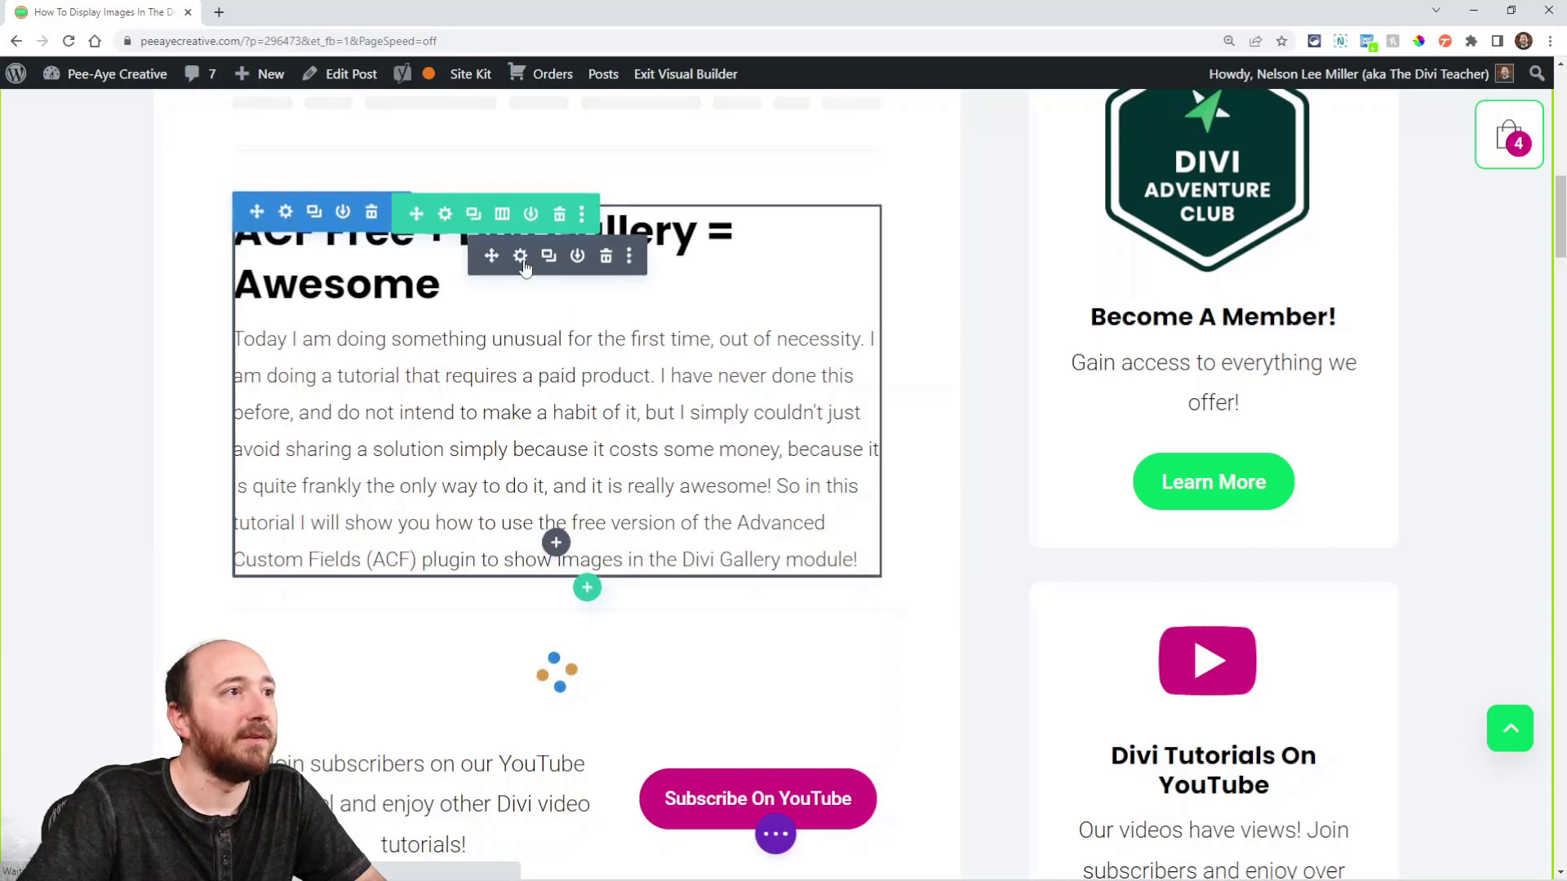
# Open the text module's settings, enlarge the modal to show the visual editor, and switch to the cache article tab.
pyautogui.click(520, 258)
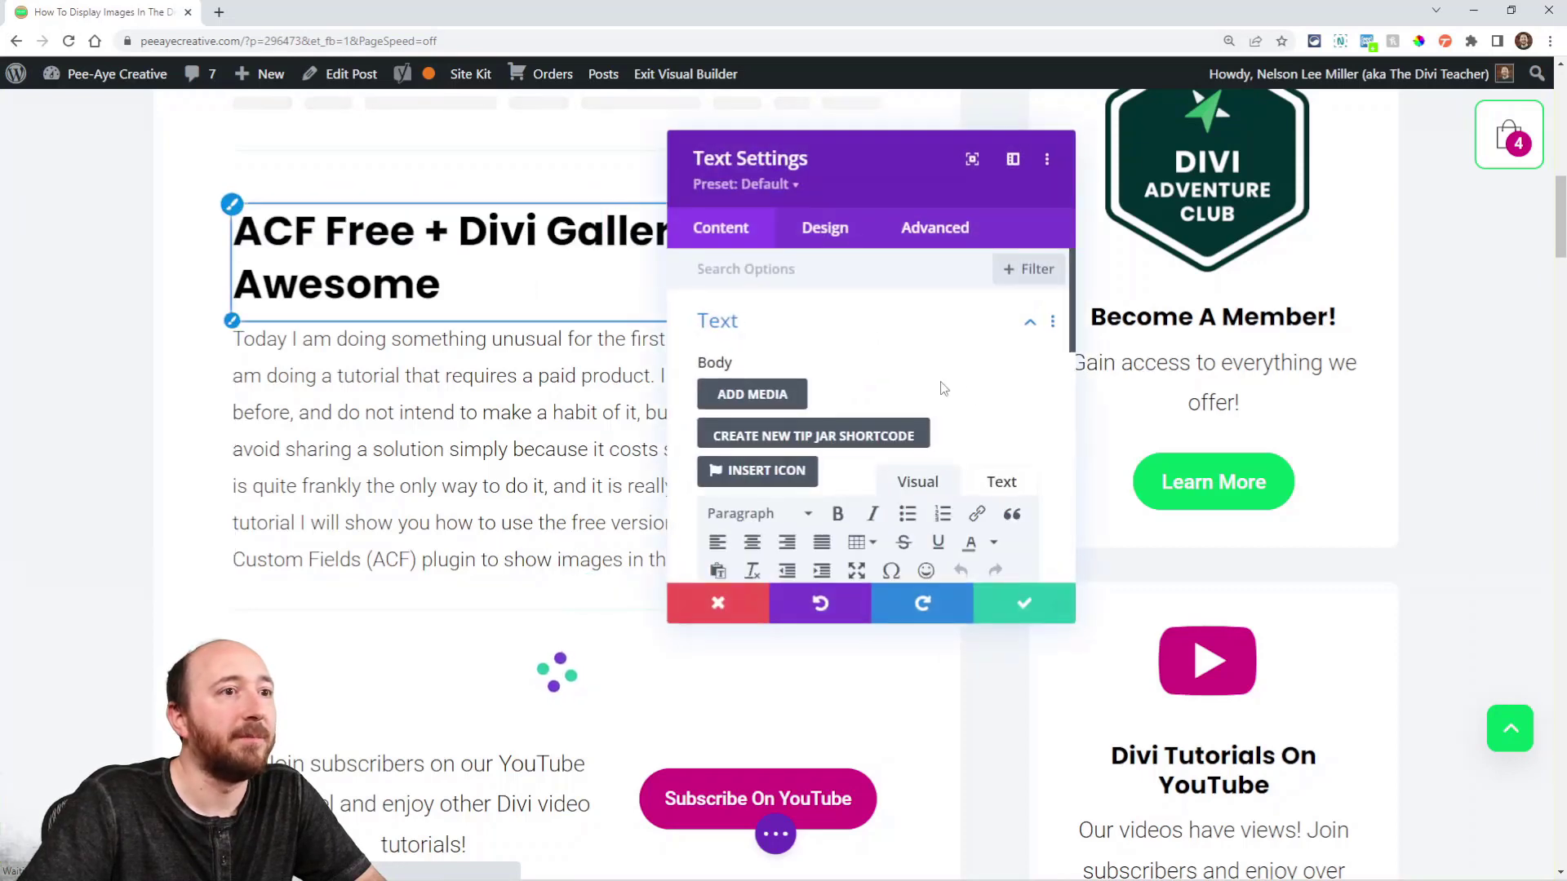
pyautogui.moveTo(1066, 613); pyautogui.dragTo(1151, 739)
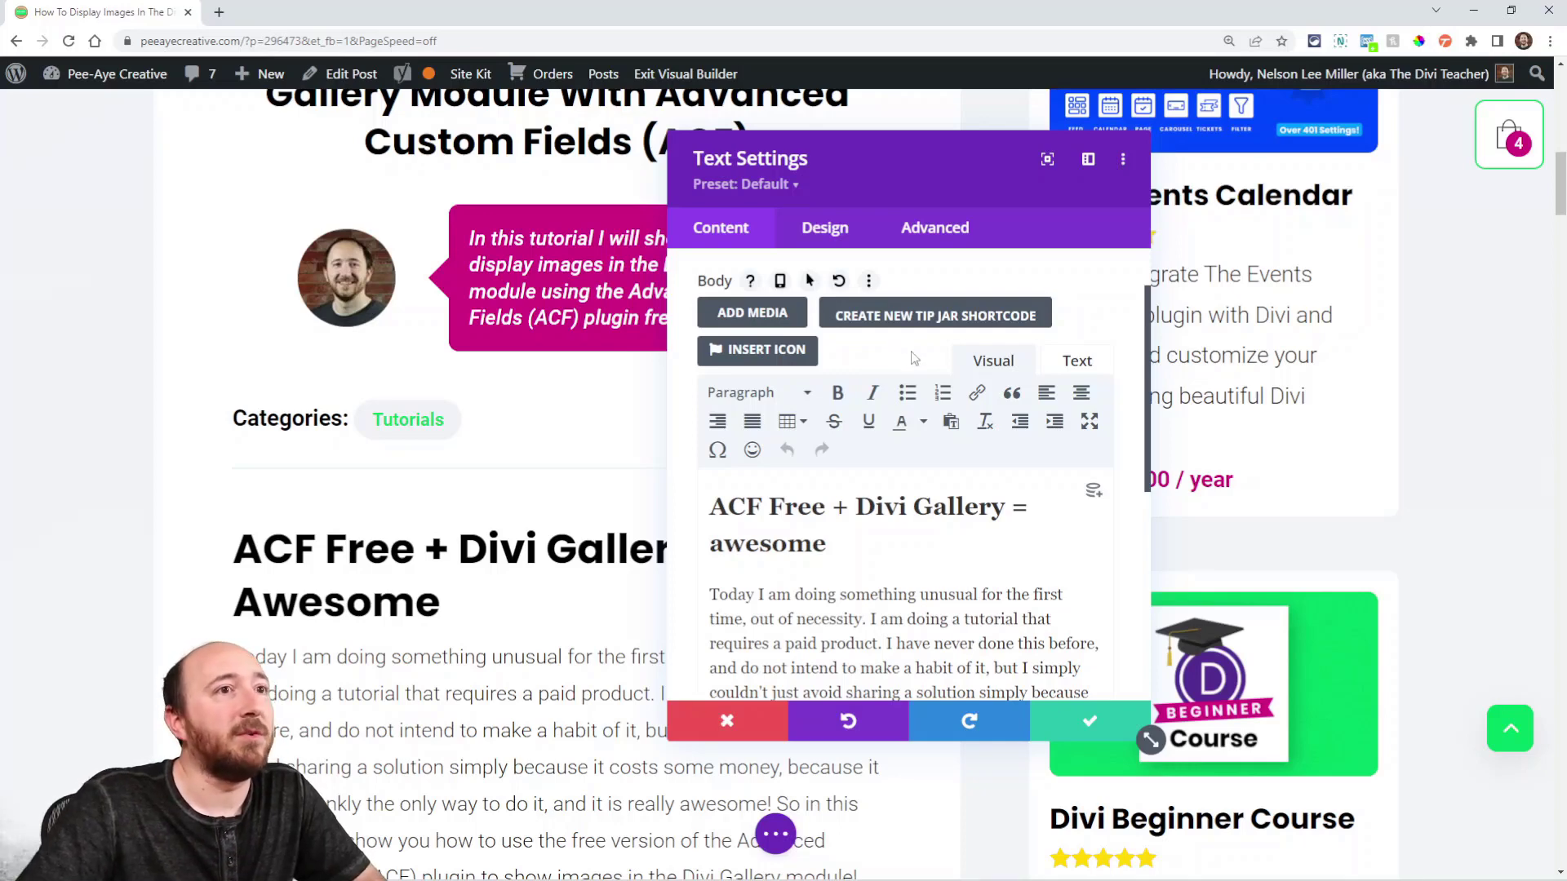
pyautogui.click(219, 13)
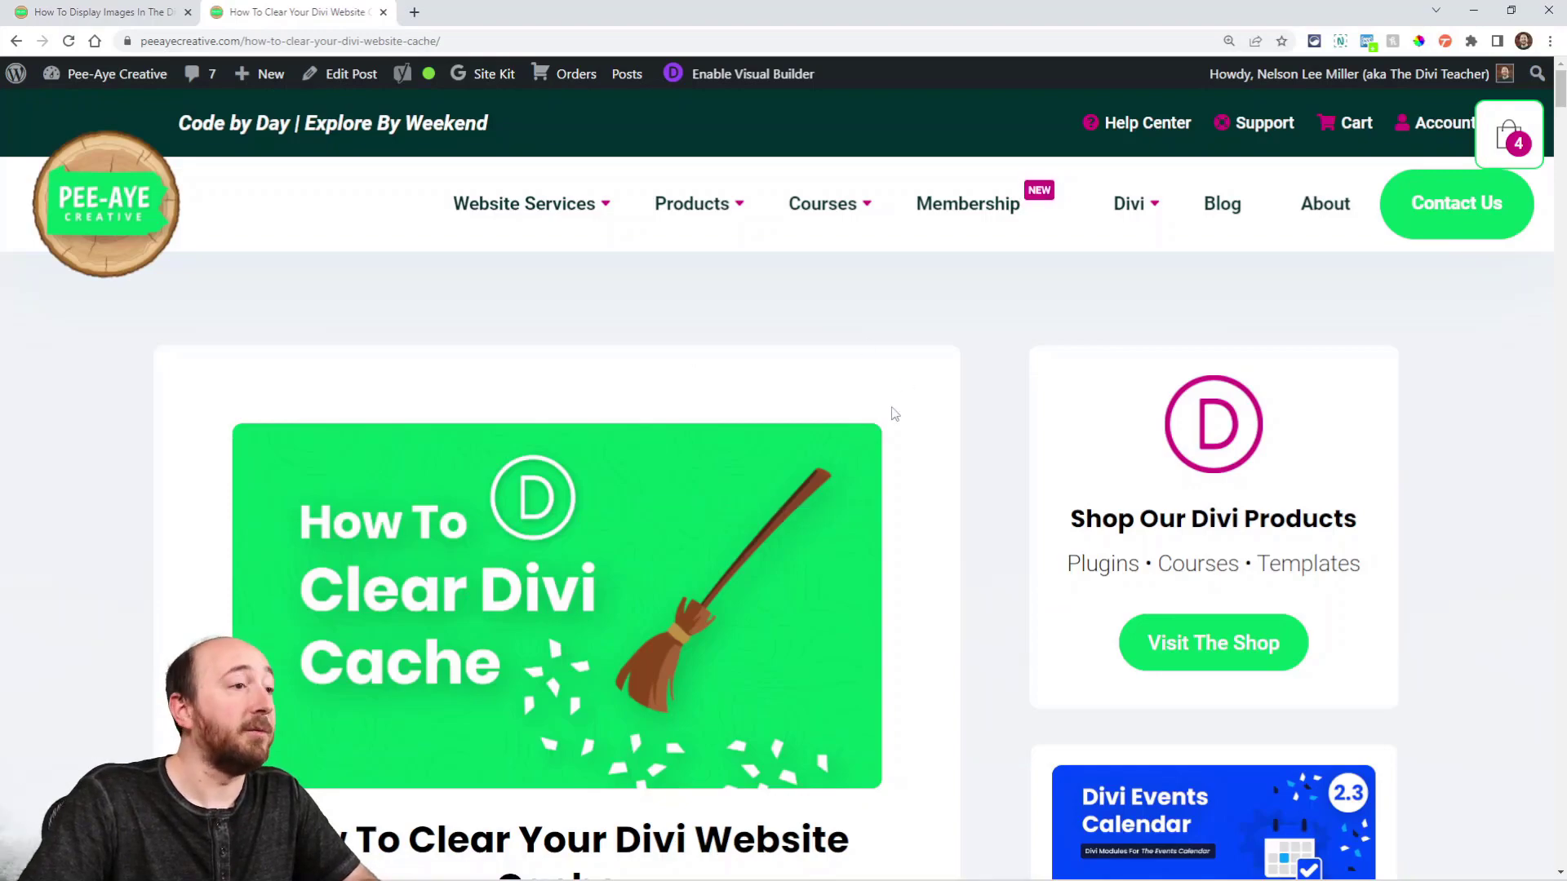
# Scroll through the 'How To Clear Your Divi Website Cache' article and back up to its intro.
pyautogui.scroll(-4, 898, 408)
pyautogui.scroll(-9, 892, 417)
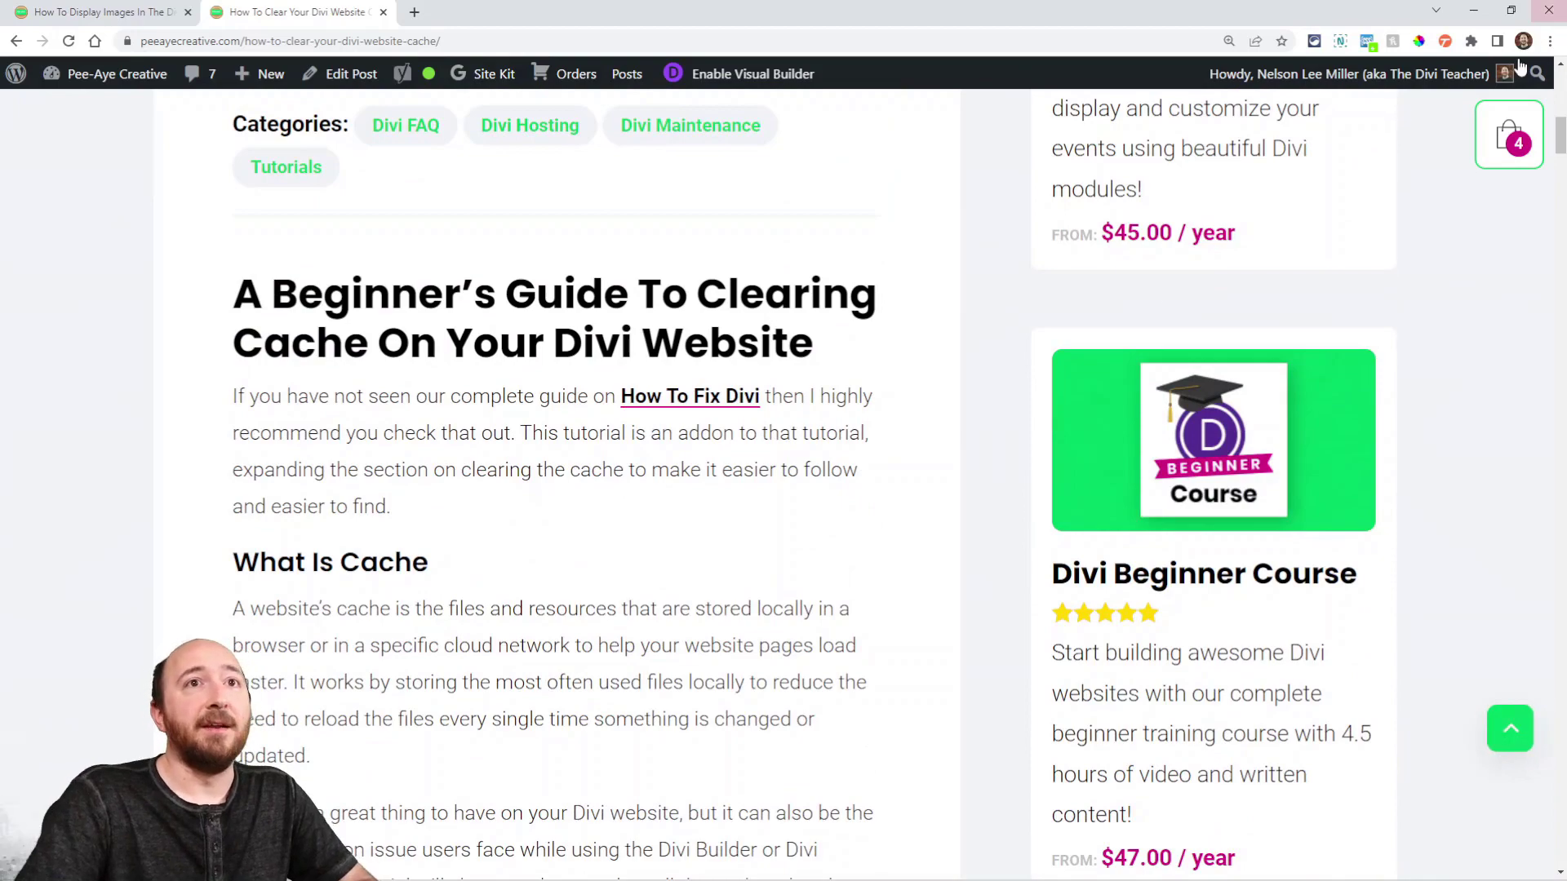
pyautogui.scroll(-2, 715, 405)
pyautogui.scroll(-15, 412, 385)
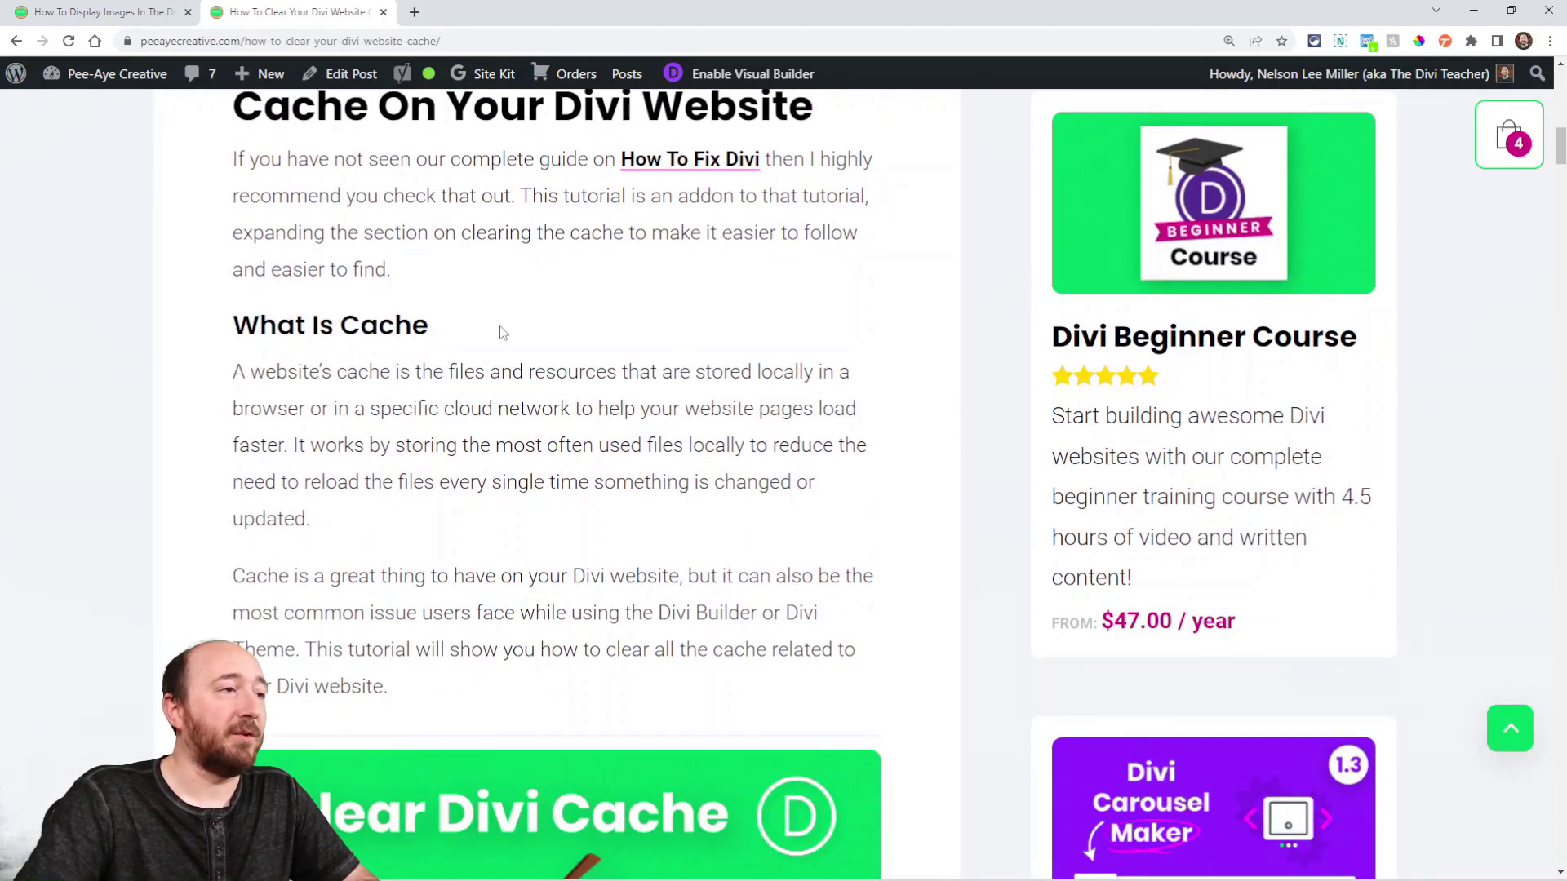
pyautogui.scroll(-18, 759, 457)
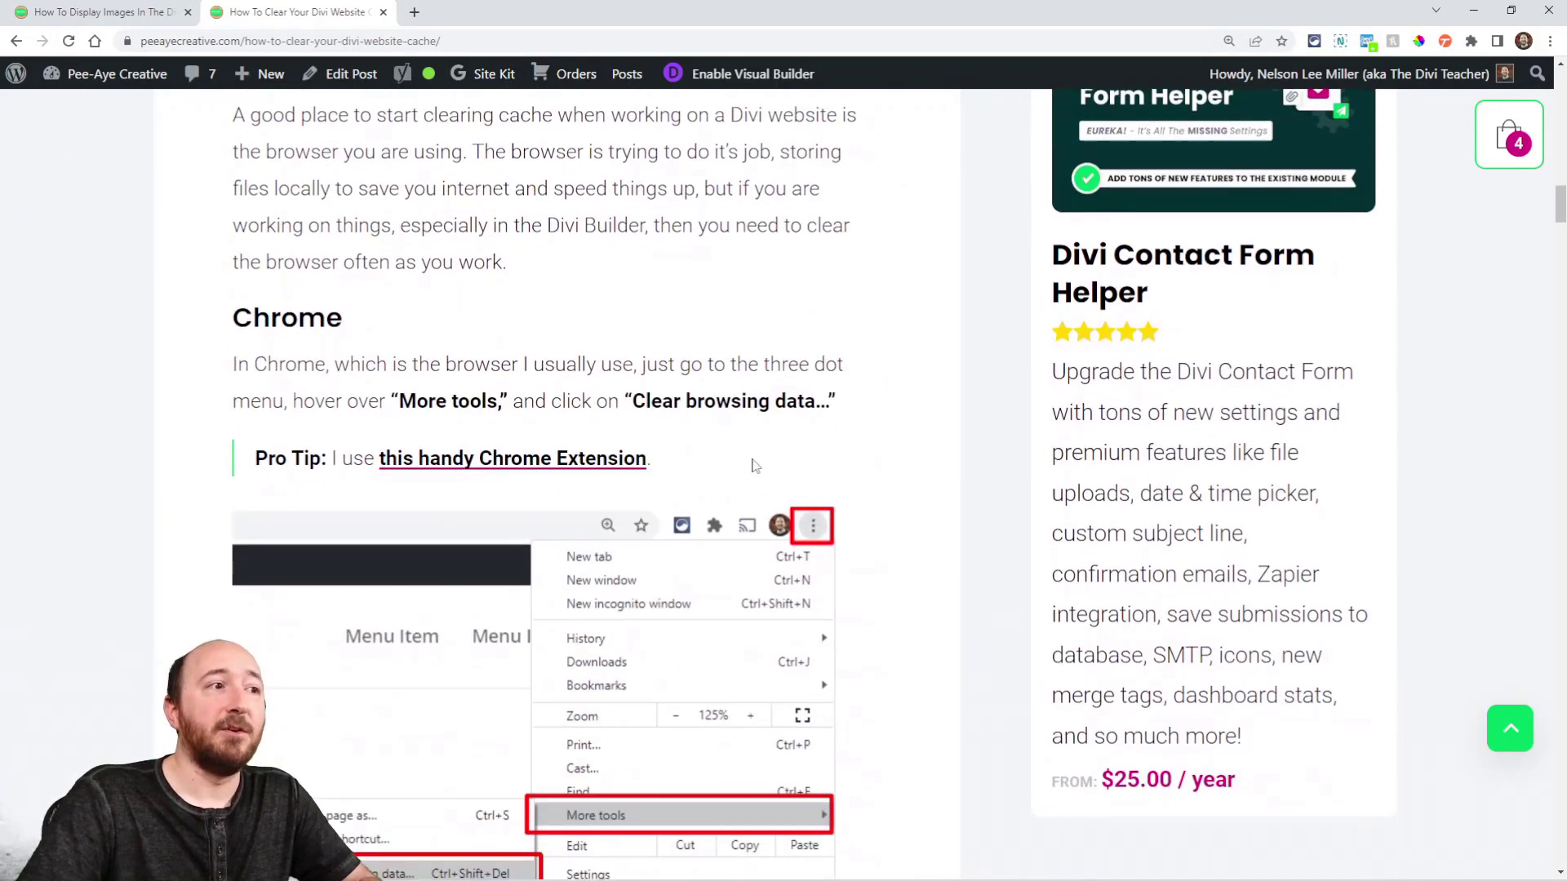
pyautogui.scroll(-2, 756, 465)
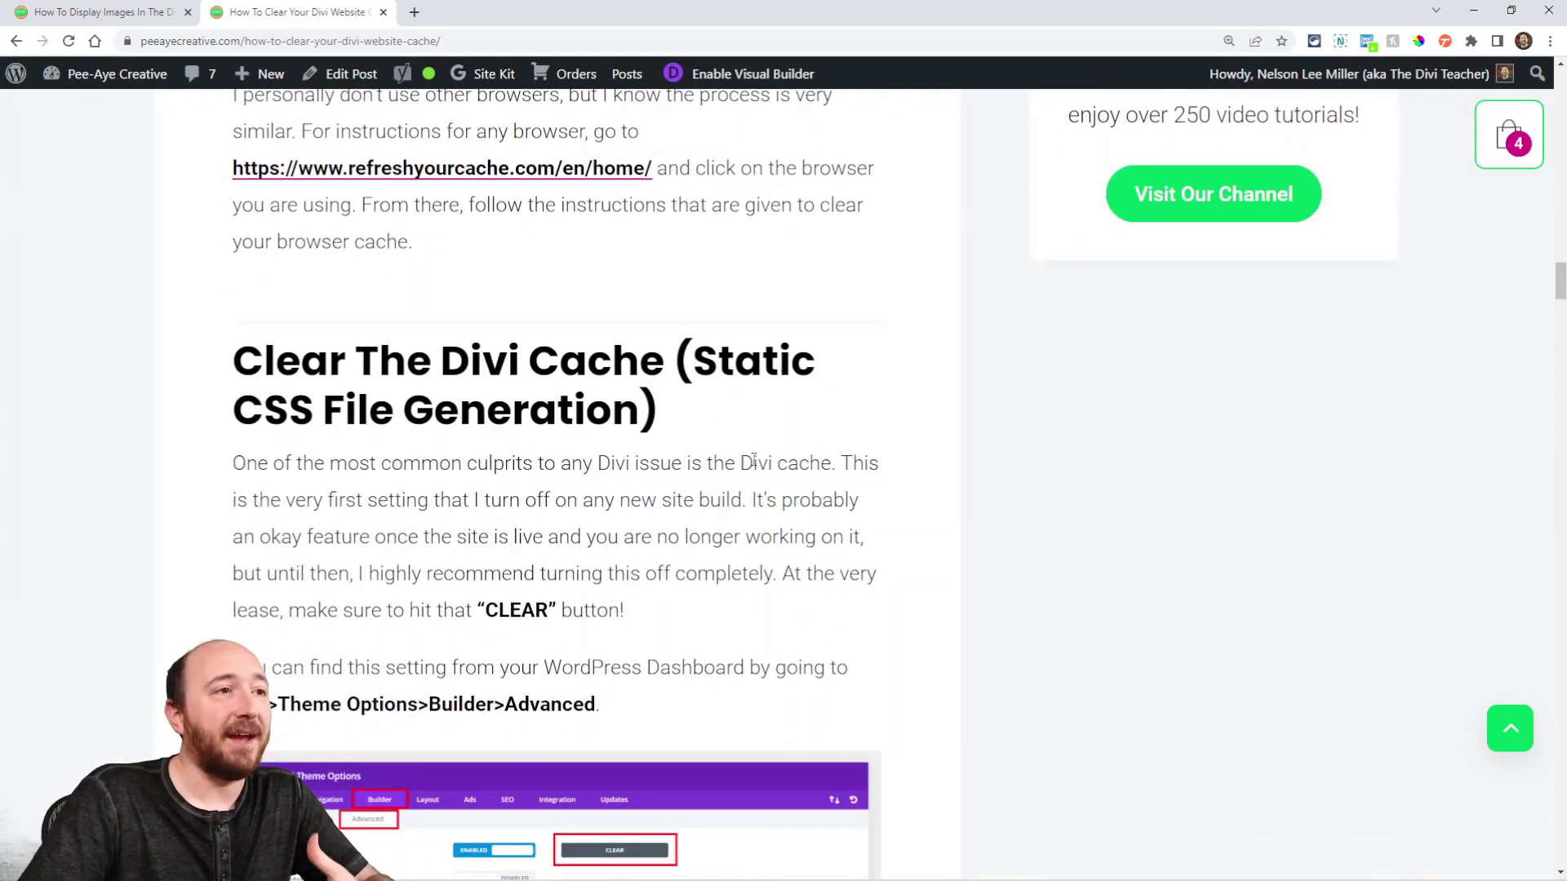
pyautogui.scroll(-4, 752, 458)
pyautogui.scroll(3, 759, 416)
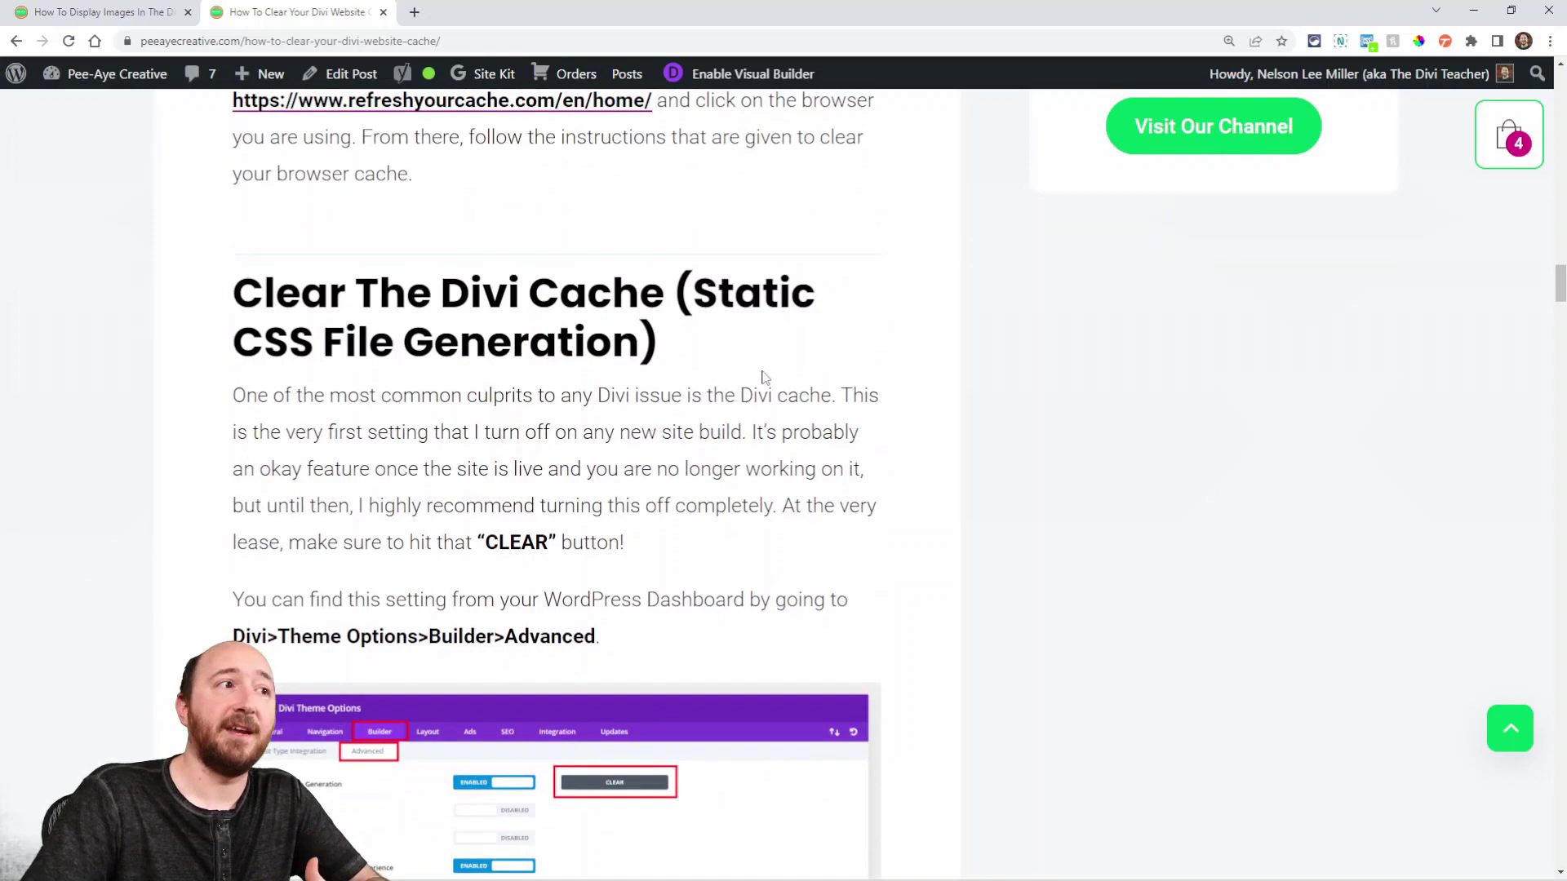
pyautogui.scroll(-11, 763, 377)
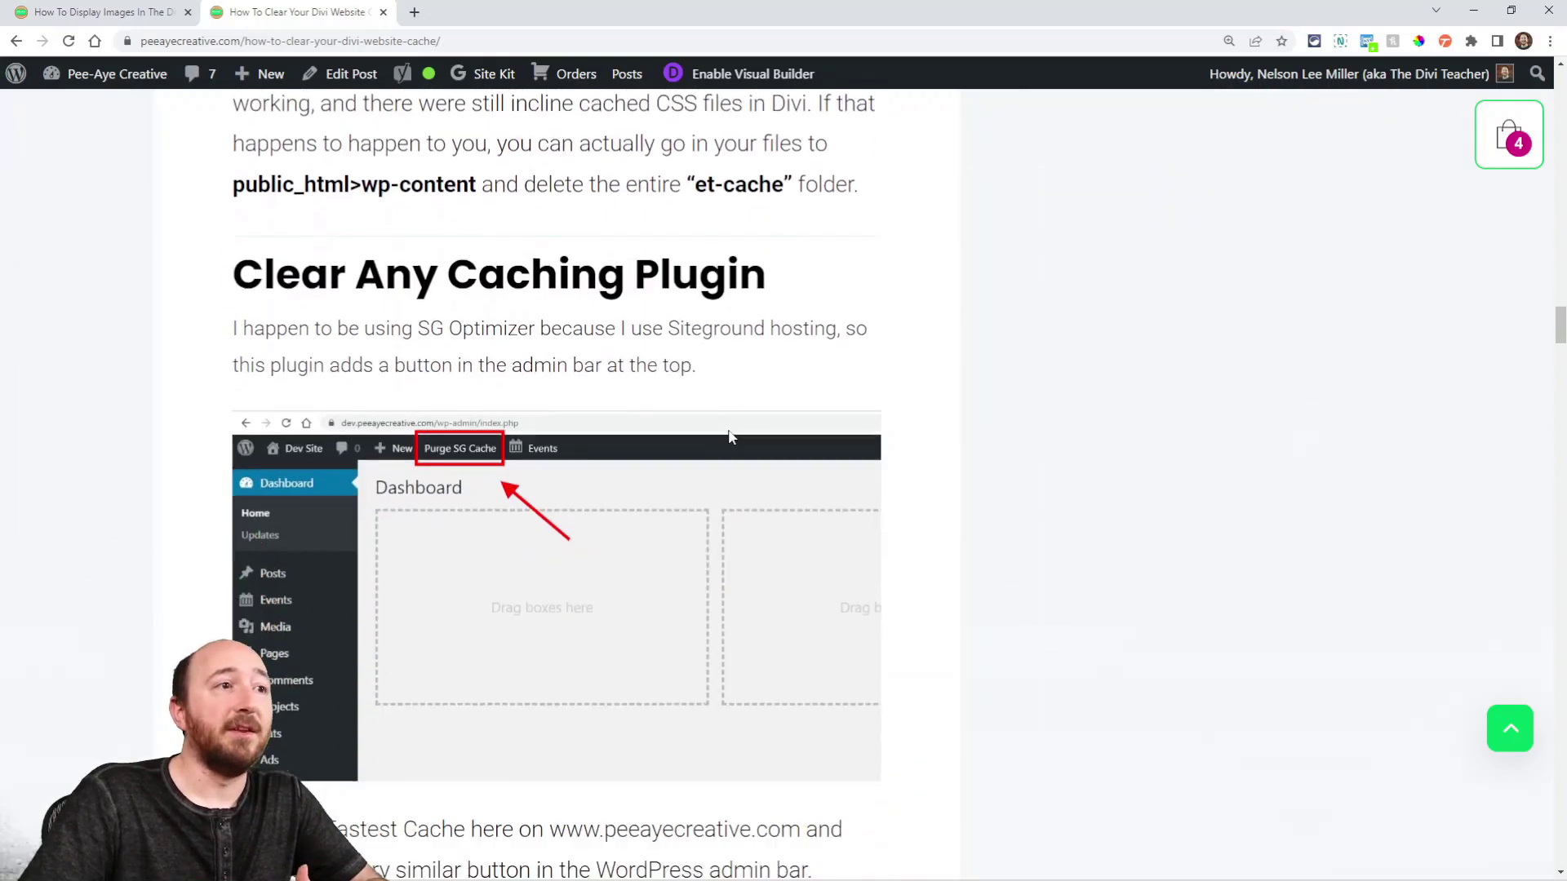
pyautogui.scroll(-10, 731, 438)
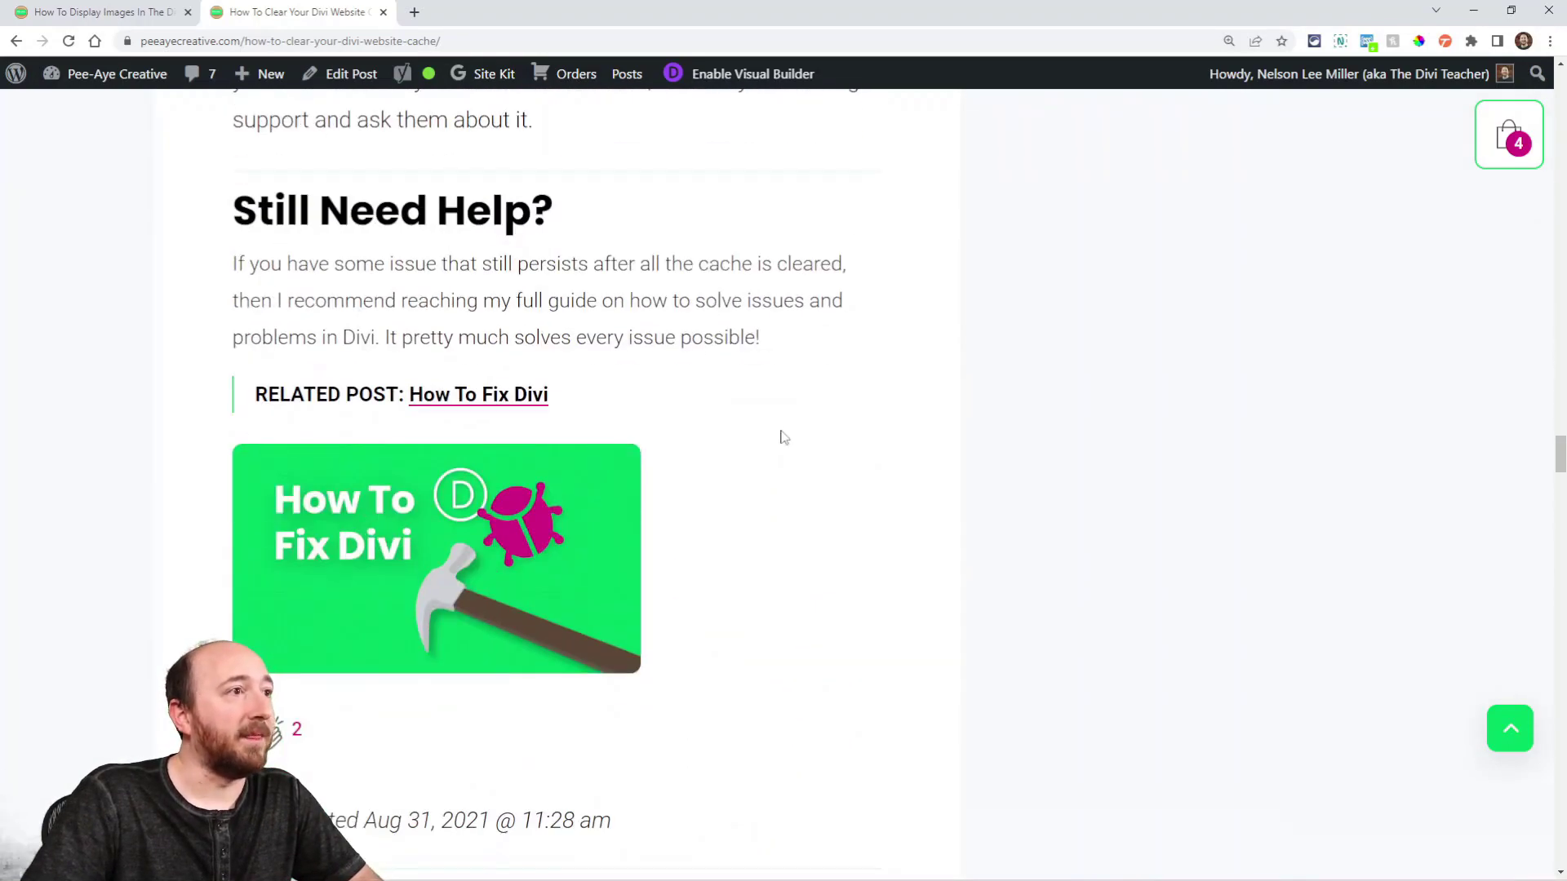
pyautogui.scroll(20, 838, 506)
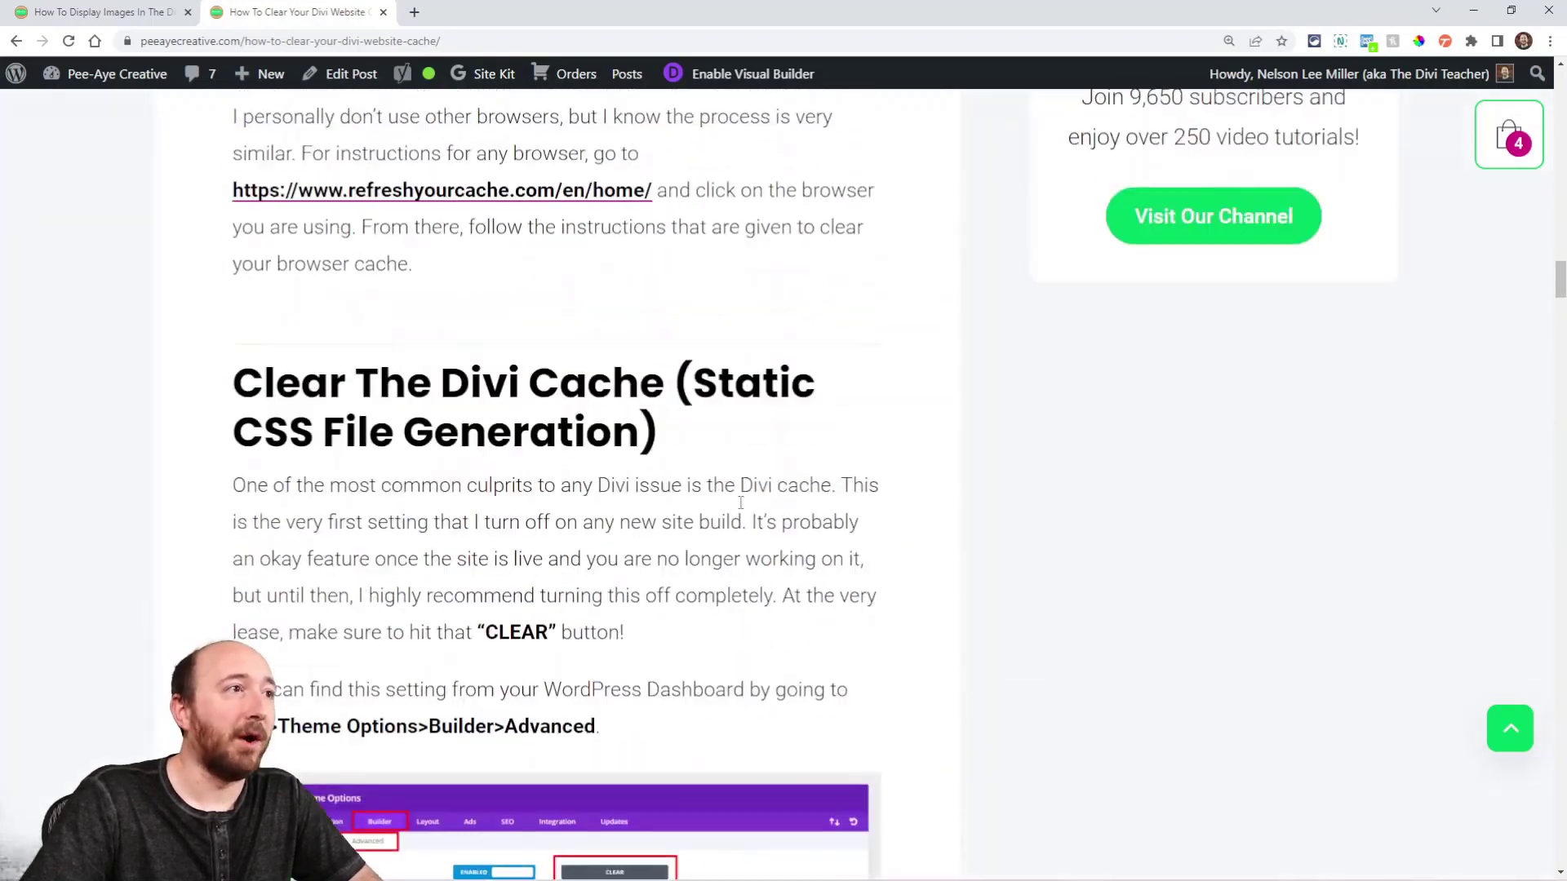
pyautogui.scroll(6, 739, 510)
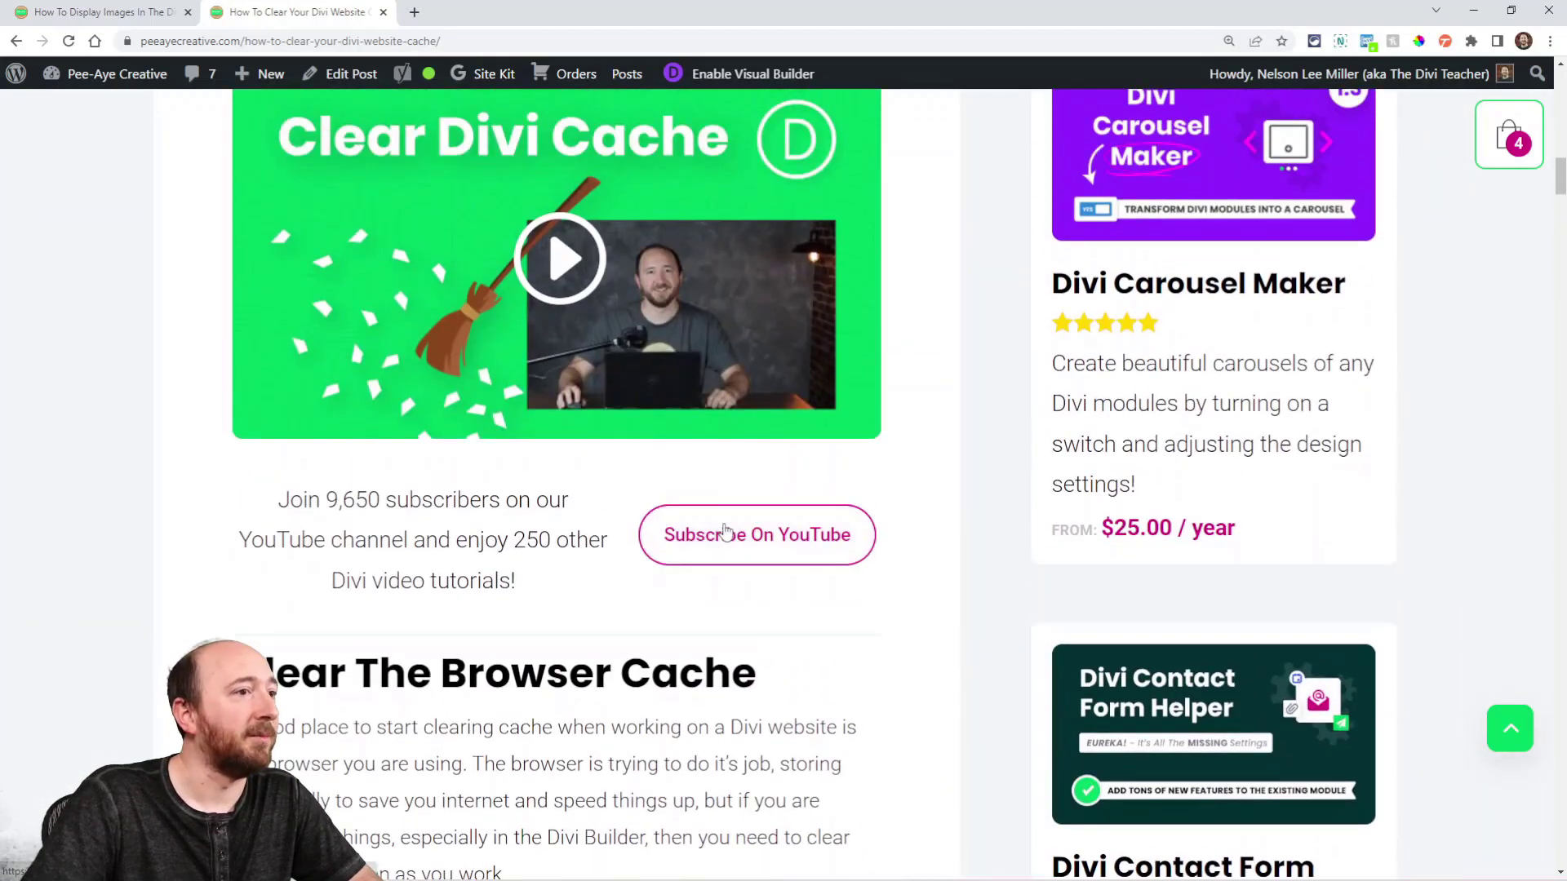
pyautogui.scroll(-7, 703, 525)
pyautogui.scroll(-4, 700, 537)
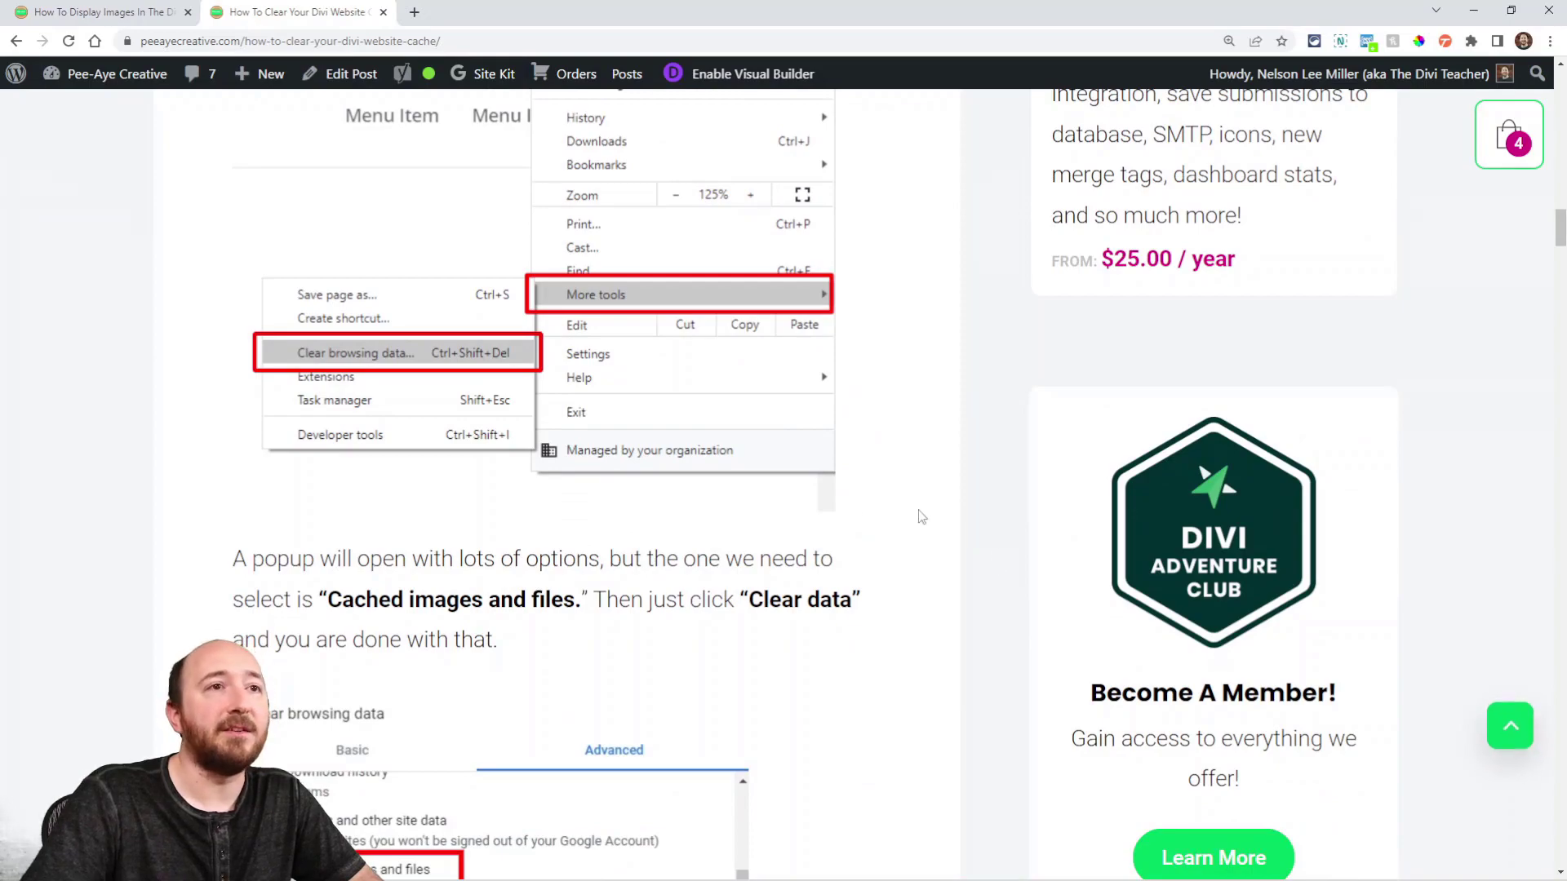
pyautogui.scroll(16, 921, 517)
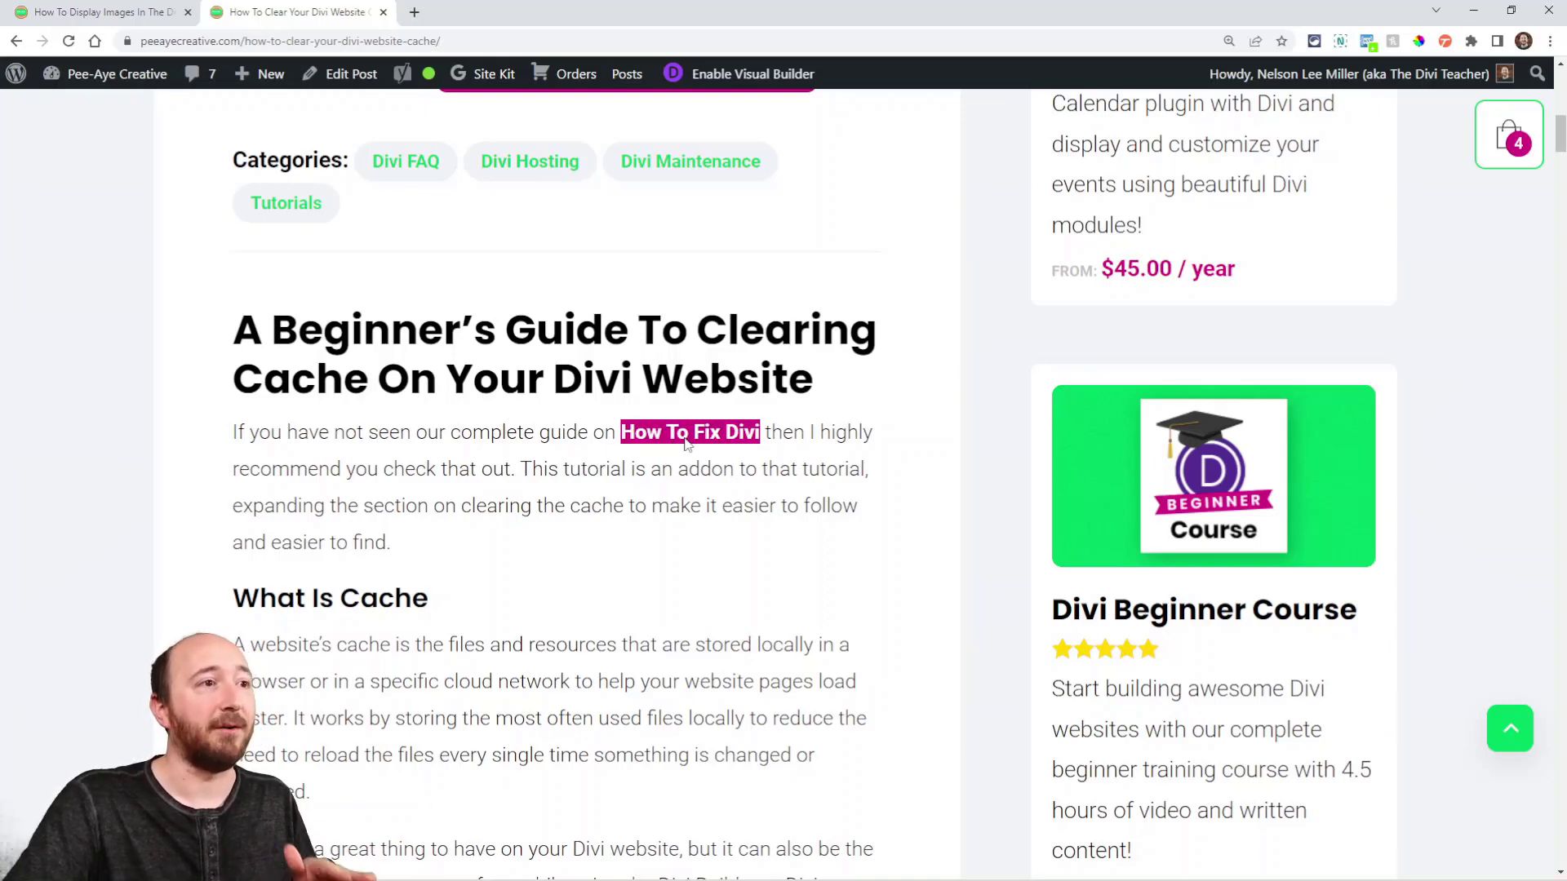
# Follow the 'How To Fix Divi' link and read through its troubleshooting steps up to #9 Contact Support.
pyautogui.click(687, 437)
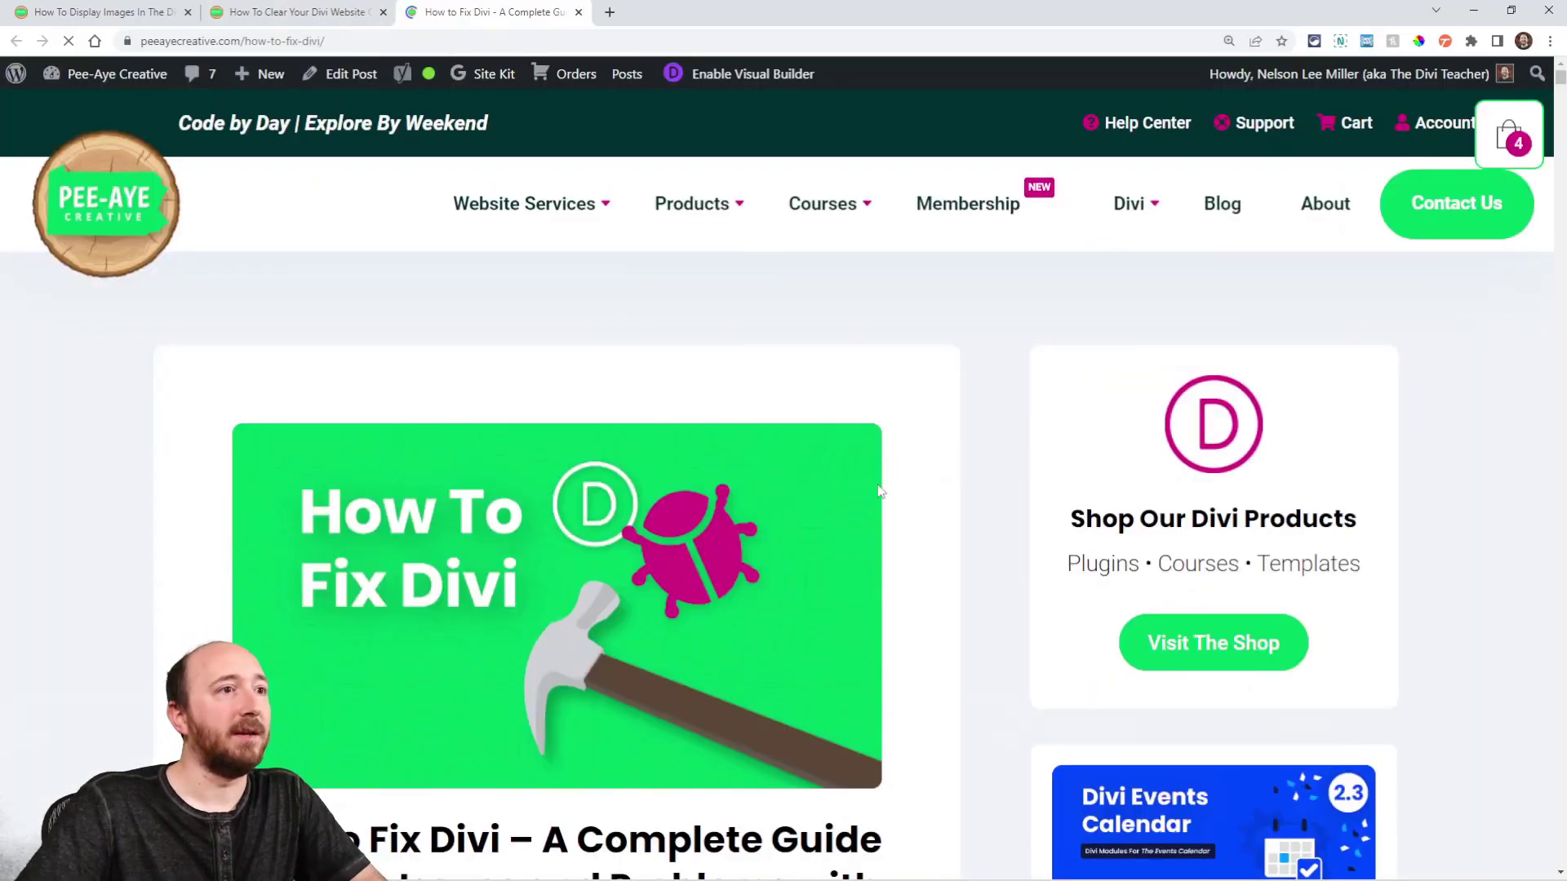
pyautogui.scroll(-10, 893, 494)
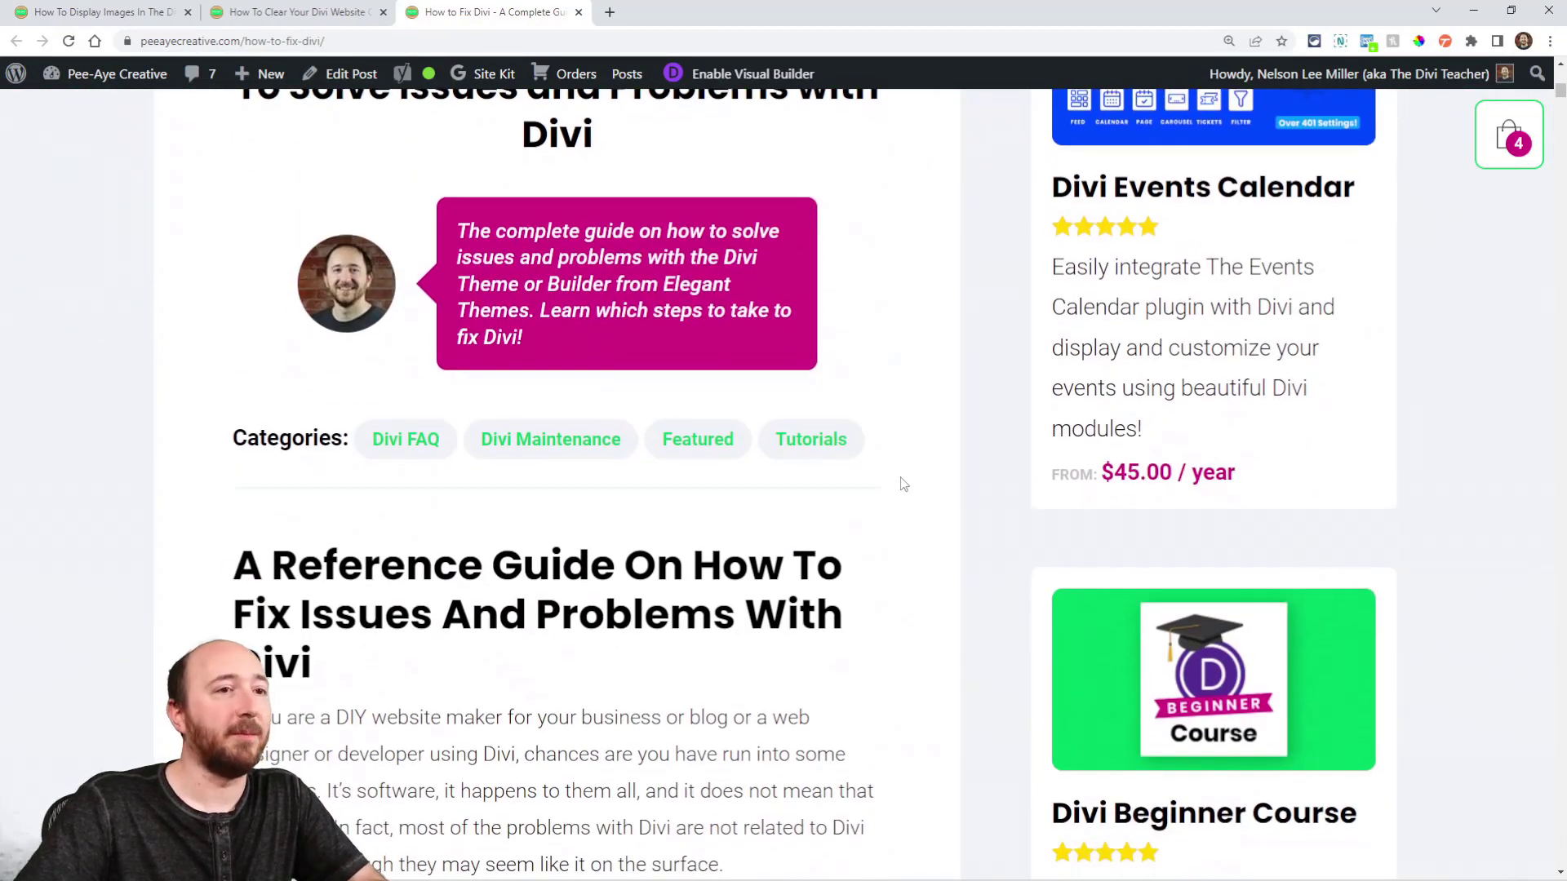
pyautogui.scroll(-8, 903, 485)
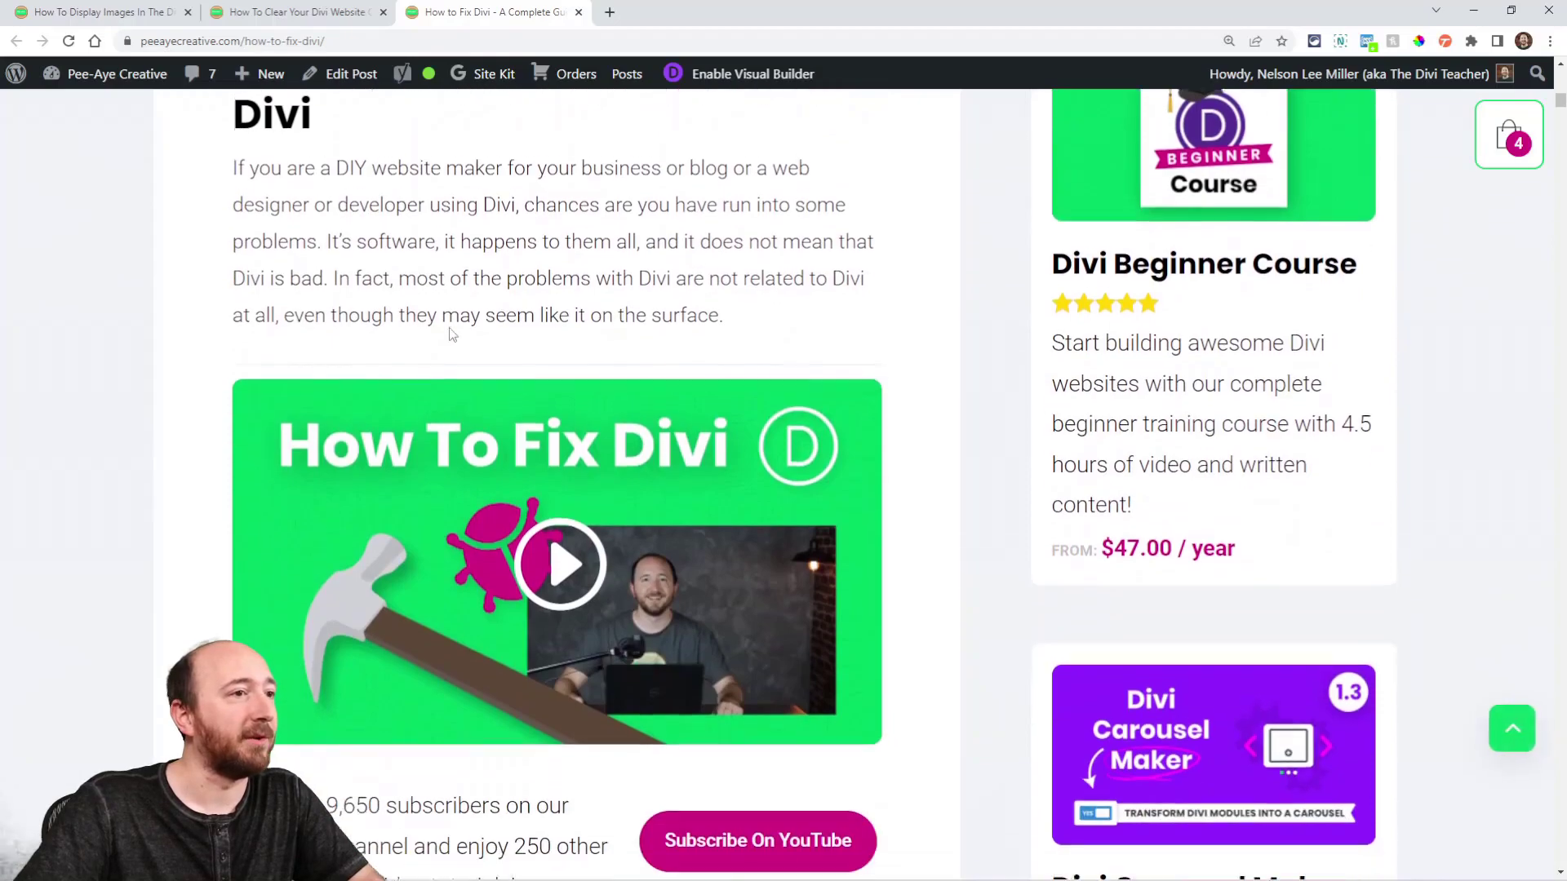
pyautogui.scroll(-20, 563, 412)
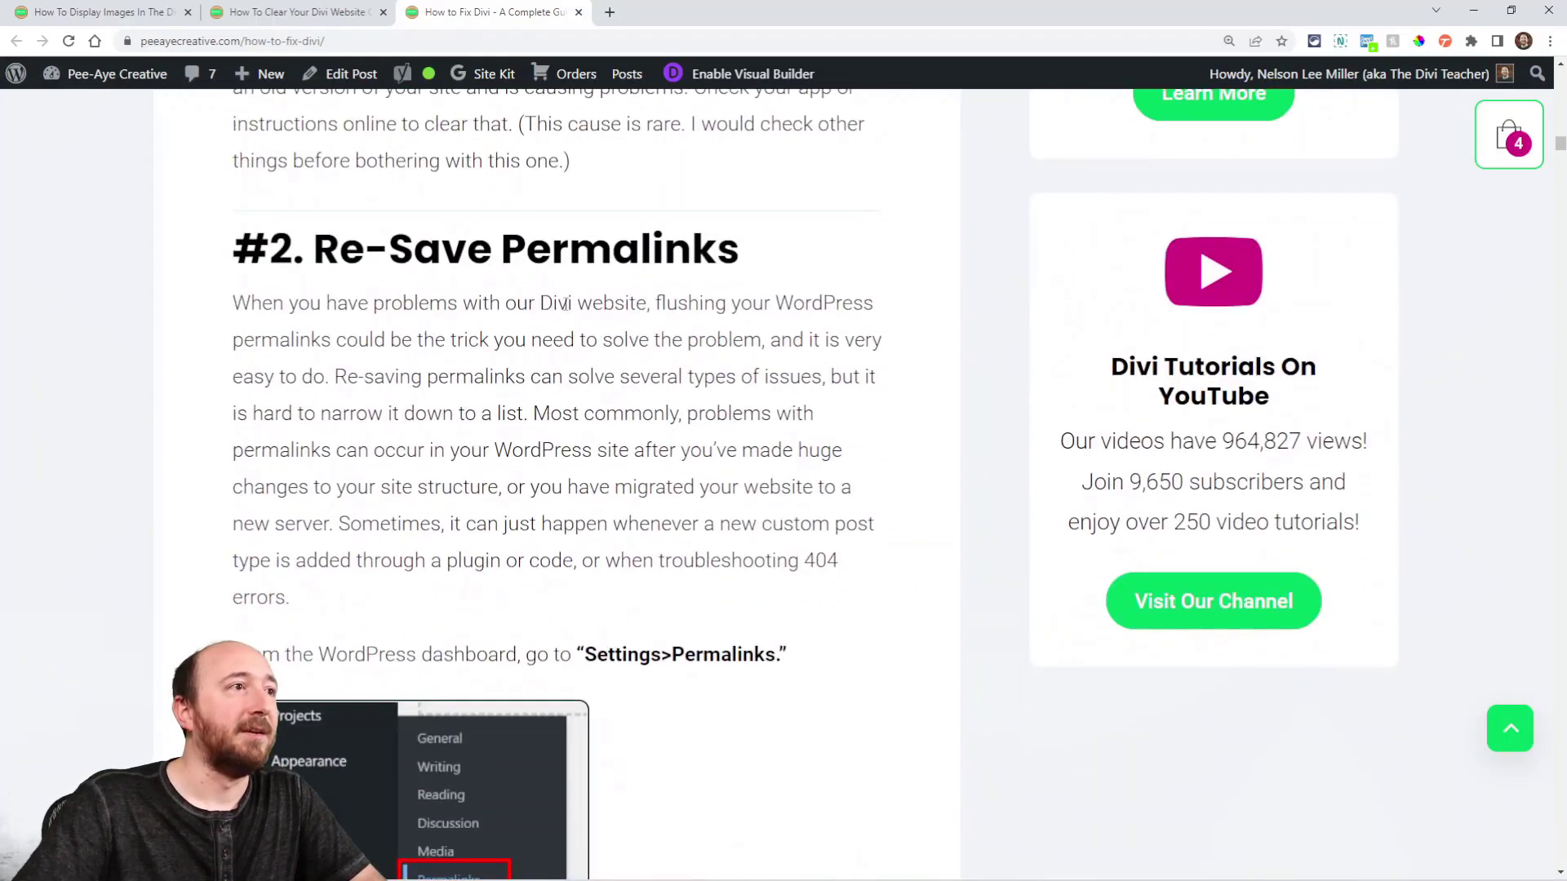
pyautogui.scroll(-20, 566, 305)
pyautogui.scroll(3, 852, 387)
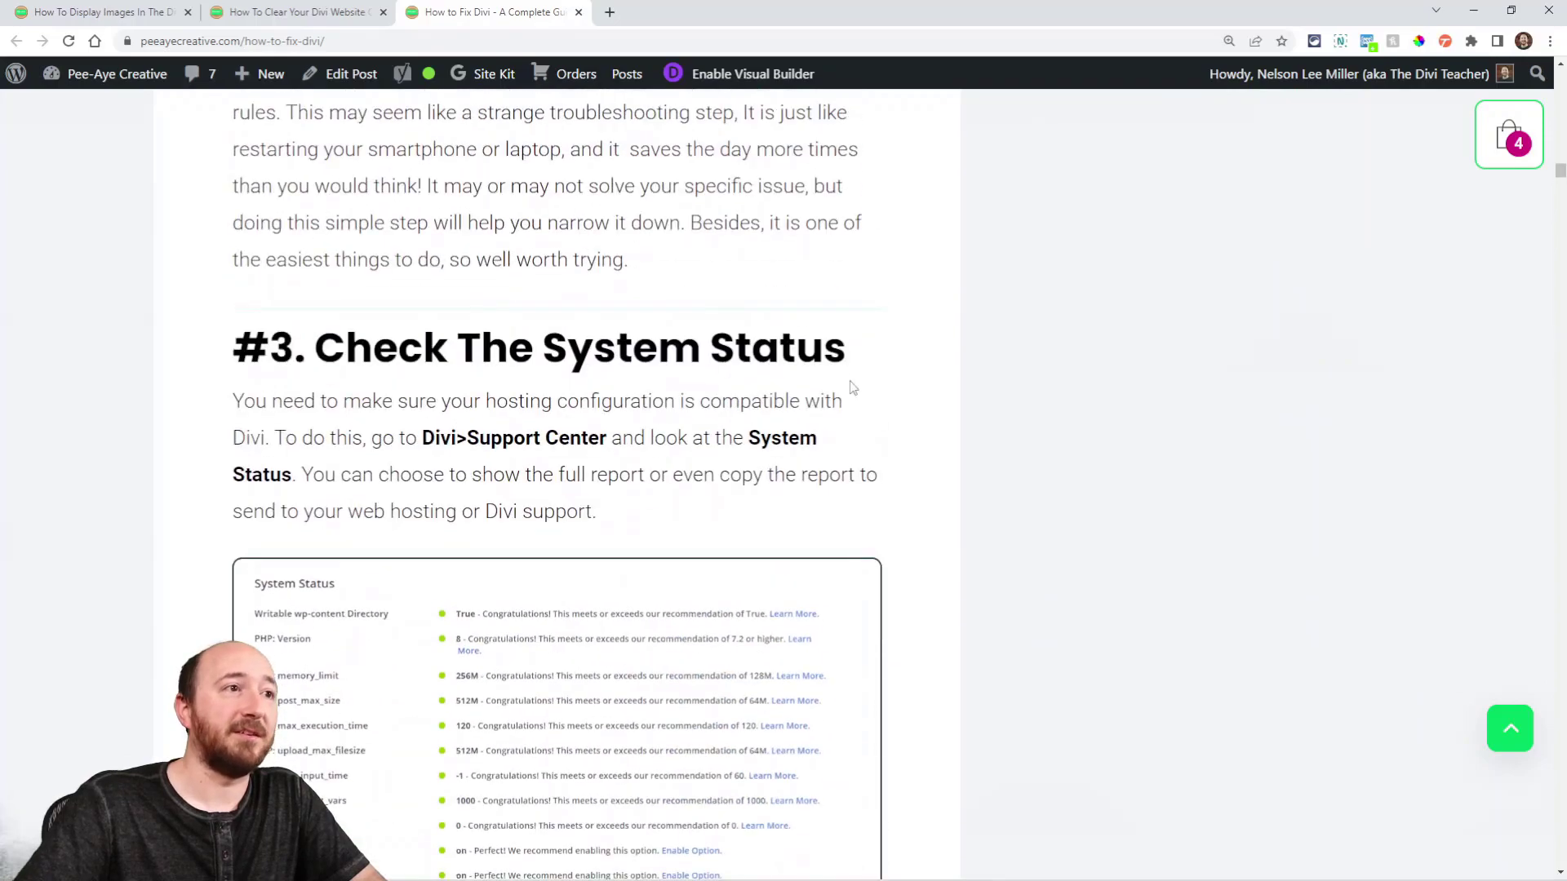
pyautogui.scroll(-20, 852, 387)
pyautogui.scroll(6, 749, 406)
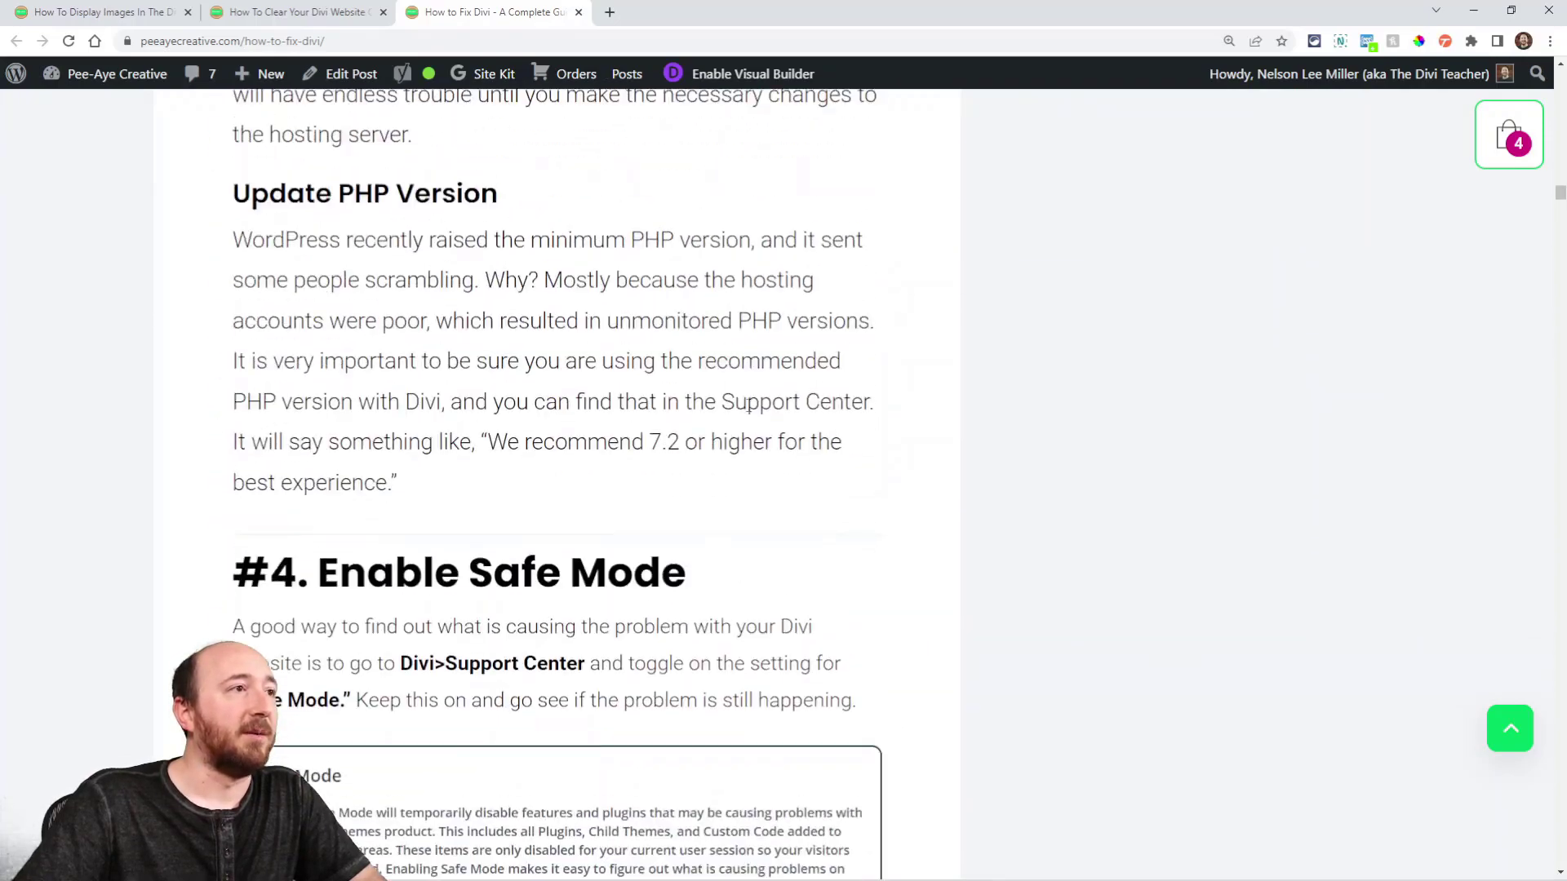
pyautogui.scroll(3, 748, 405)
pyautogui.scroll(-15, 815, 420)
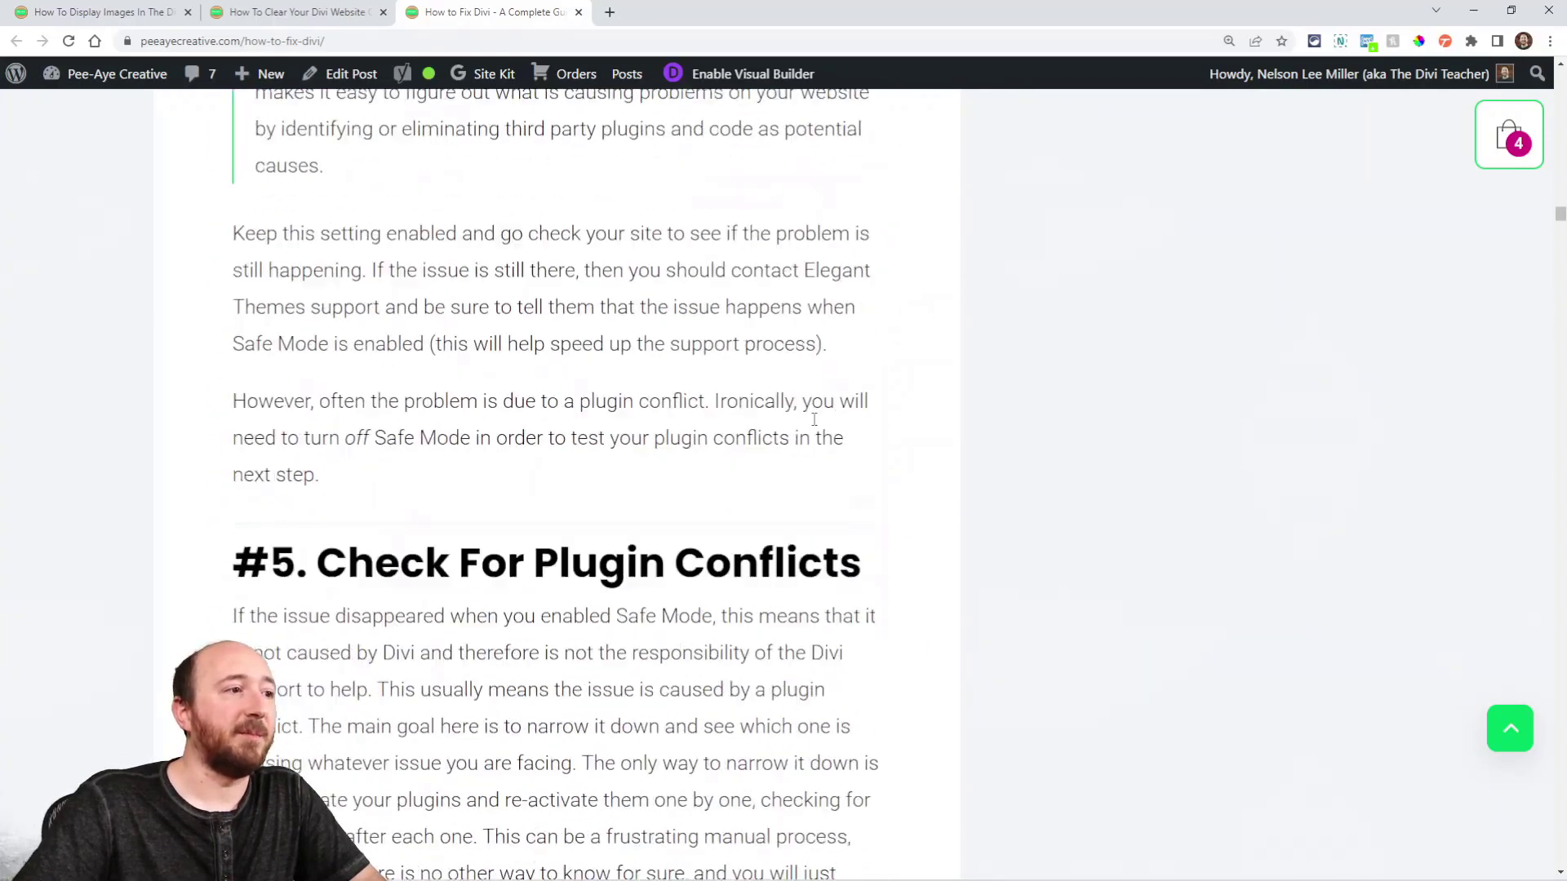
pyautogui.scroll(-5, 814, 420)
pyautogui.scroll(-5, 814, 420)
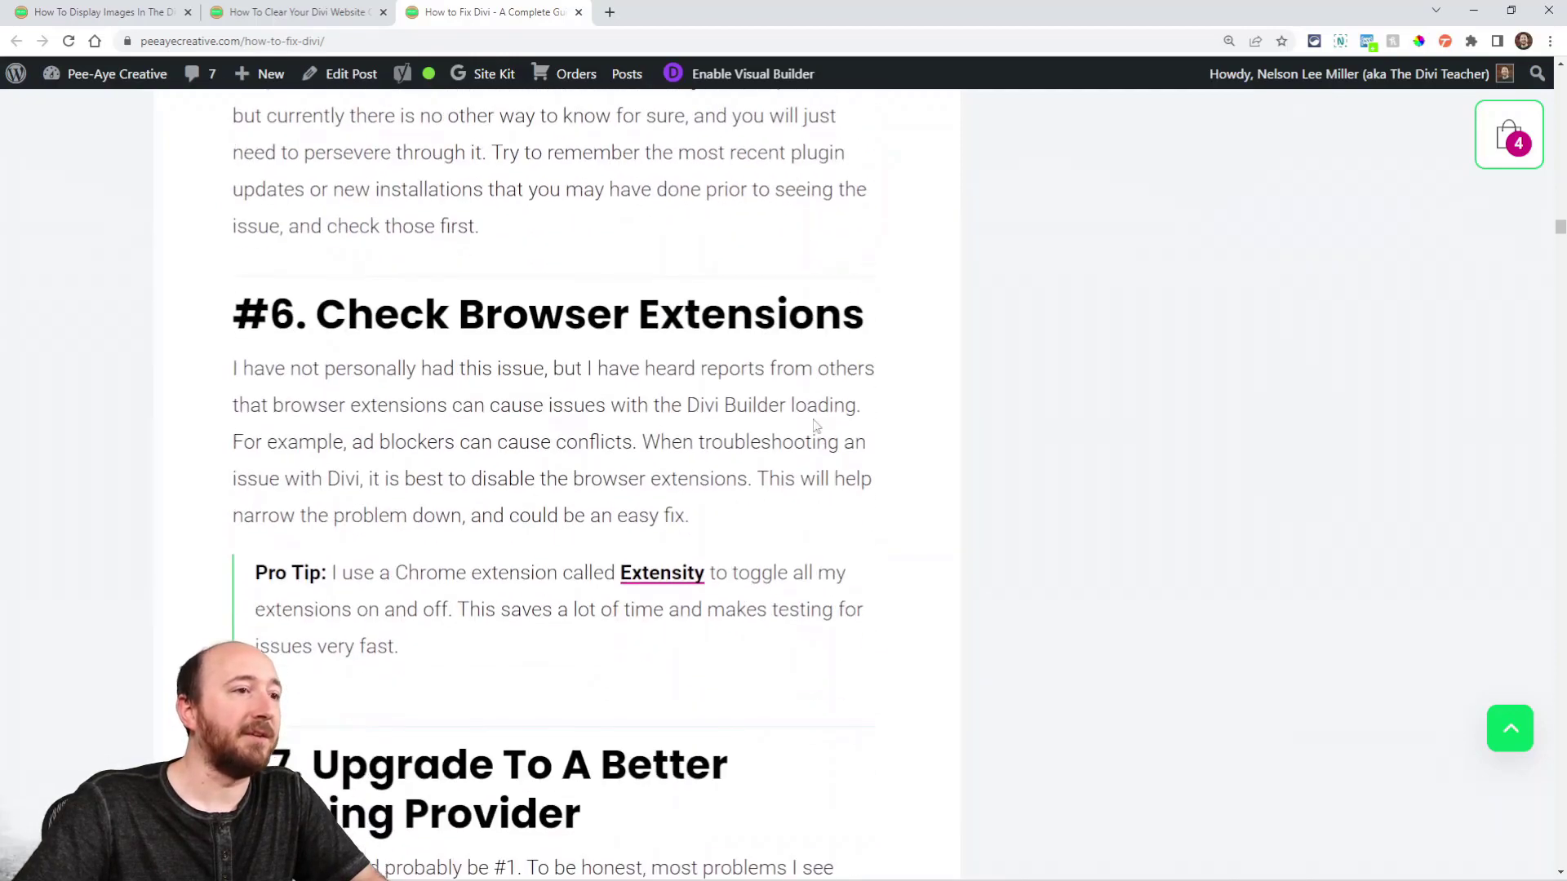
pyautogui.scroll(-5, 798, 434)
pyautogui.scroll(-20, 791, 439)
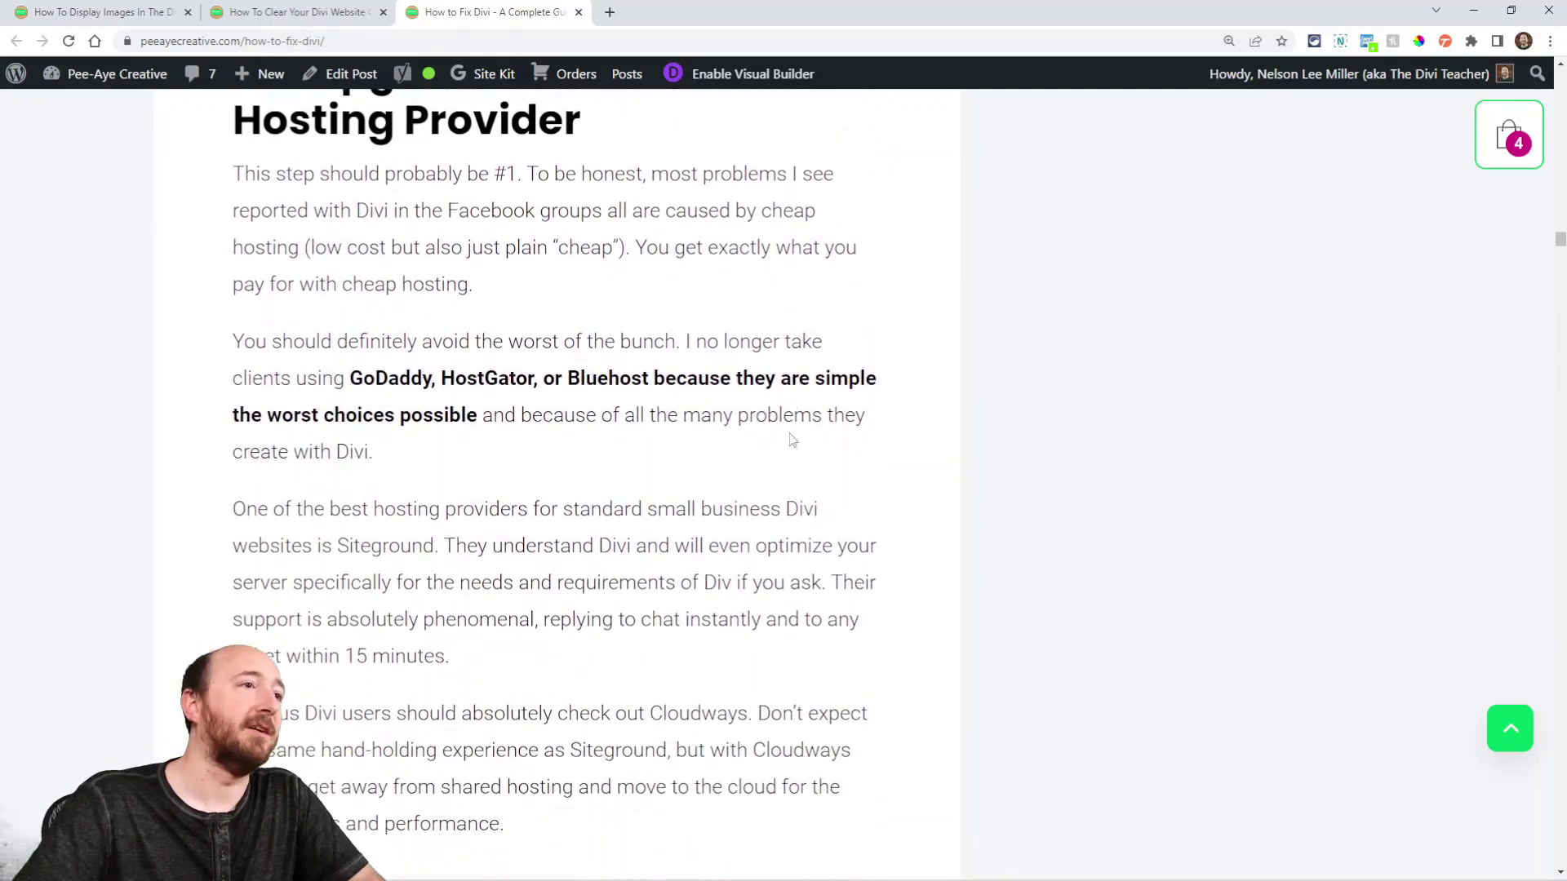
pyautogui.scroll(-3, 790, 437)
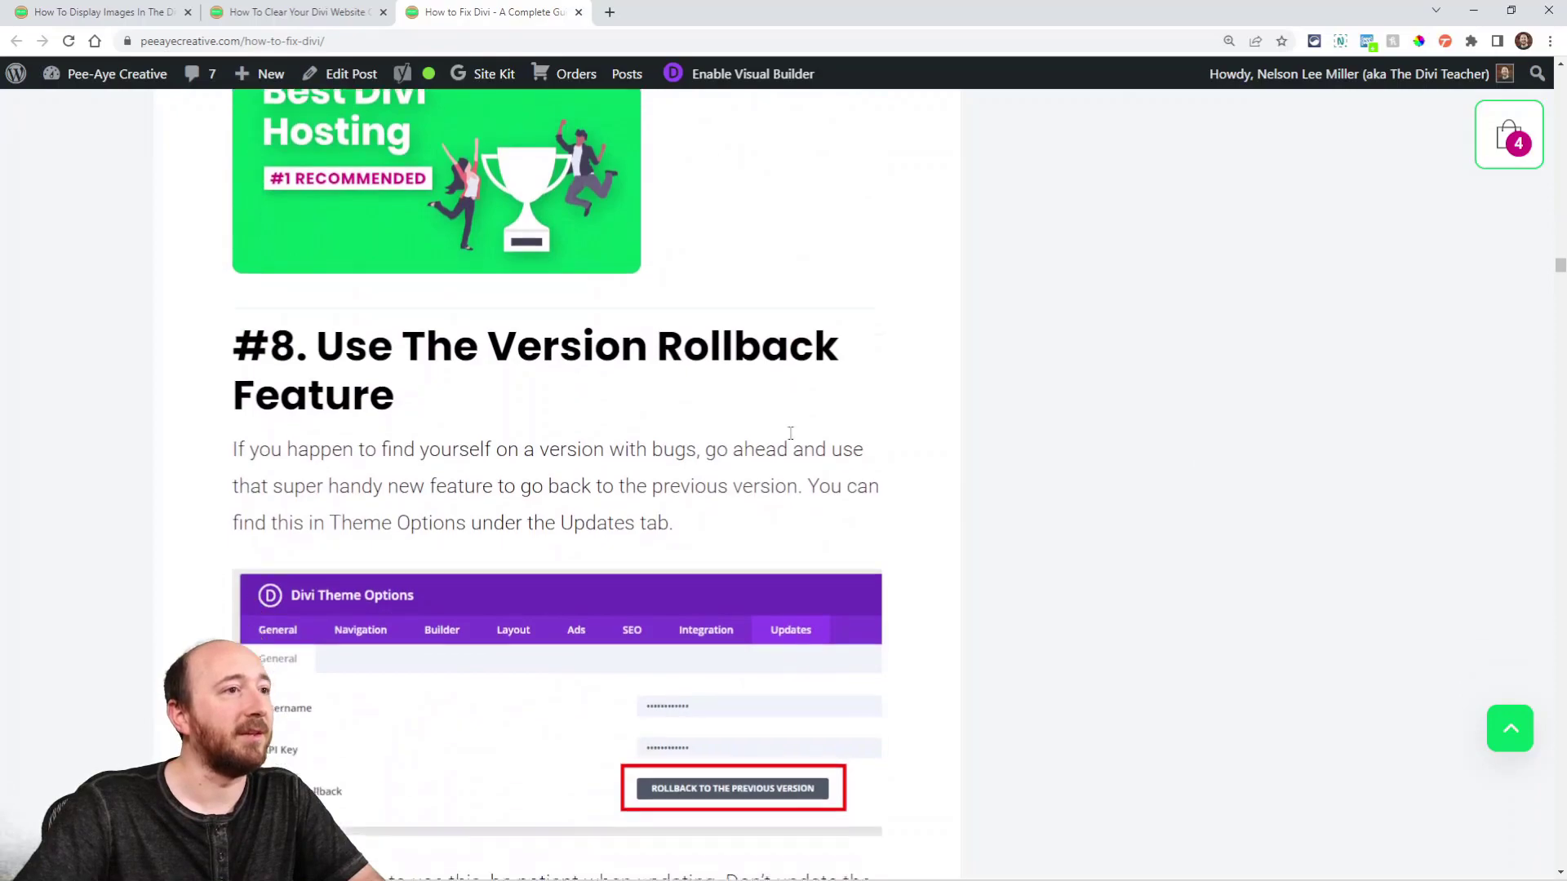
pyautogui.scroll(-18, 657, 379)
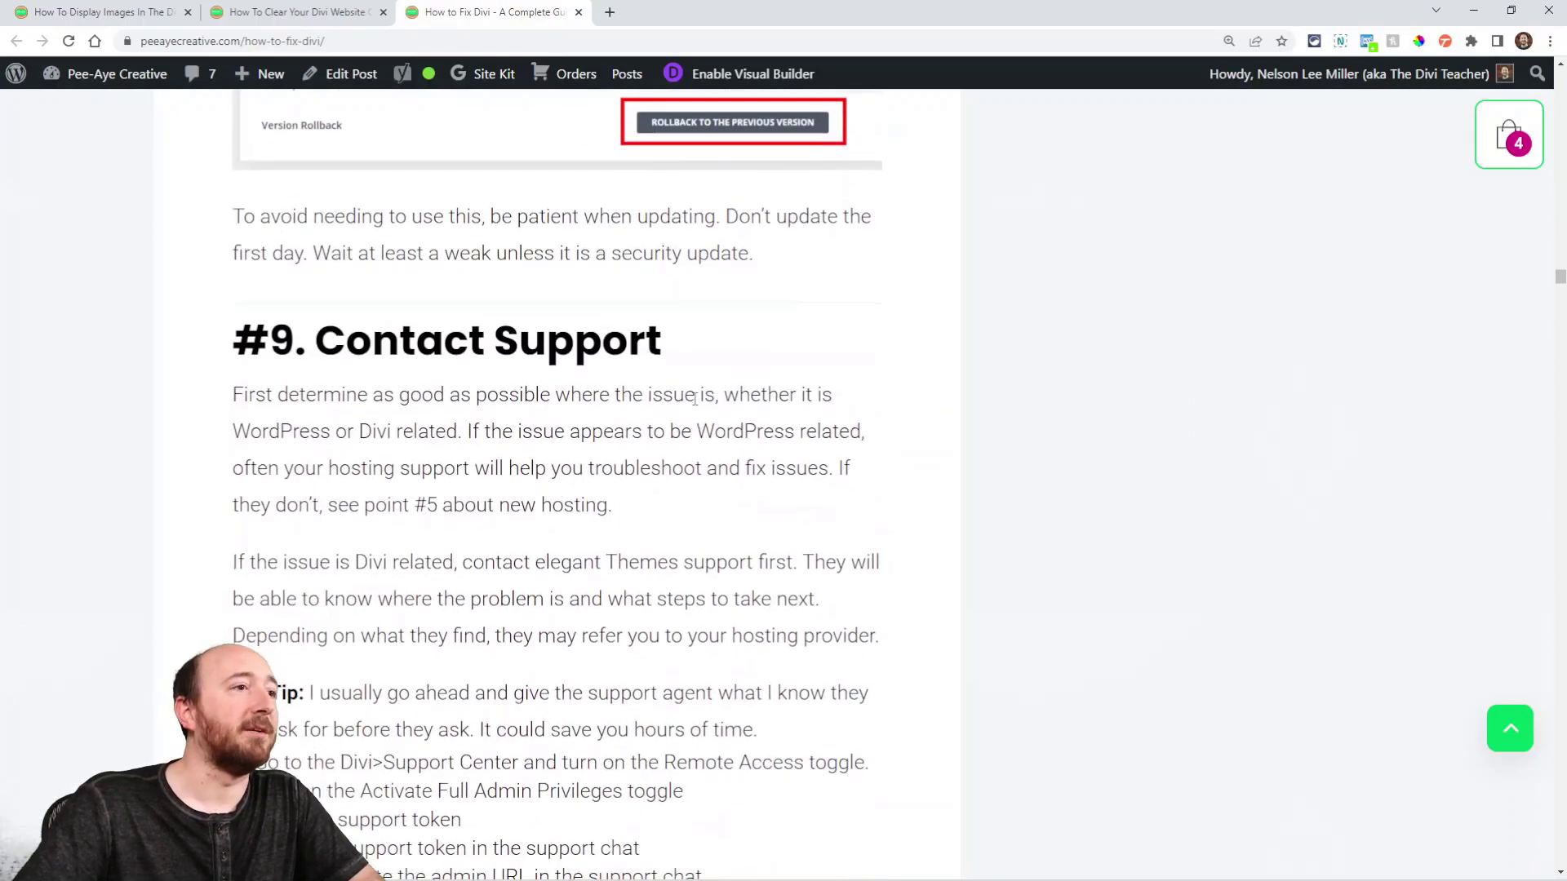
pyautogui.scroll(6, 1079, 588)
pyautogui.scroll(20, 1079, 588)
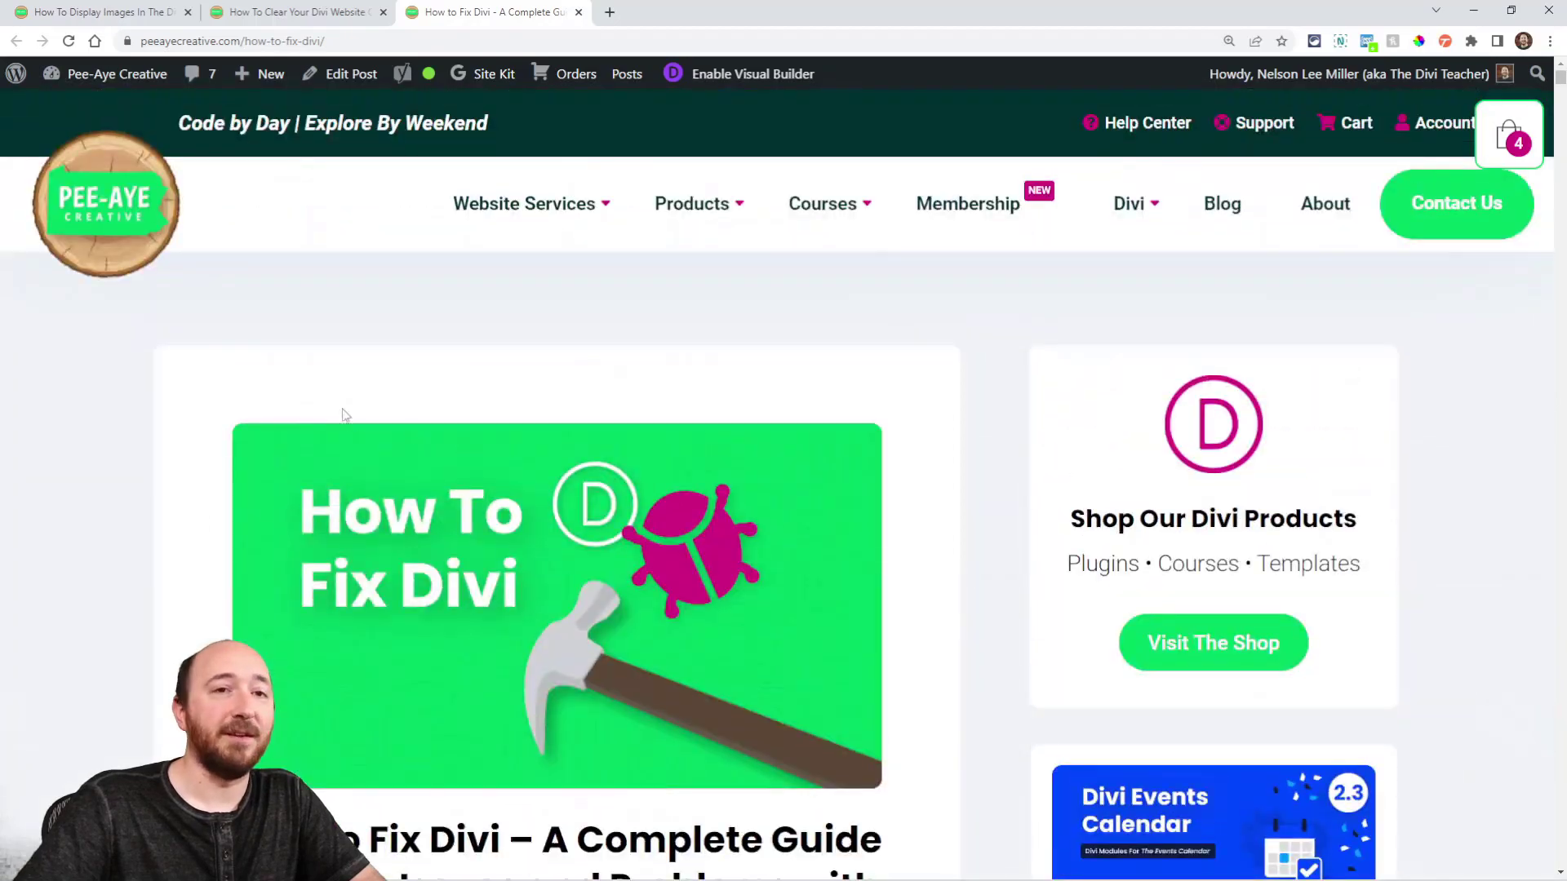
pyautogui.scroll(-5, 343, 415)
pyautogui.scroll(5, 355, 433)
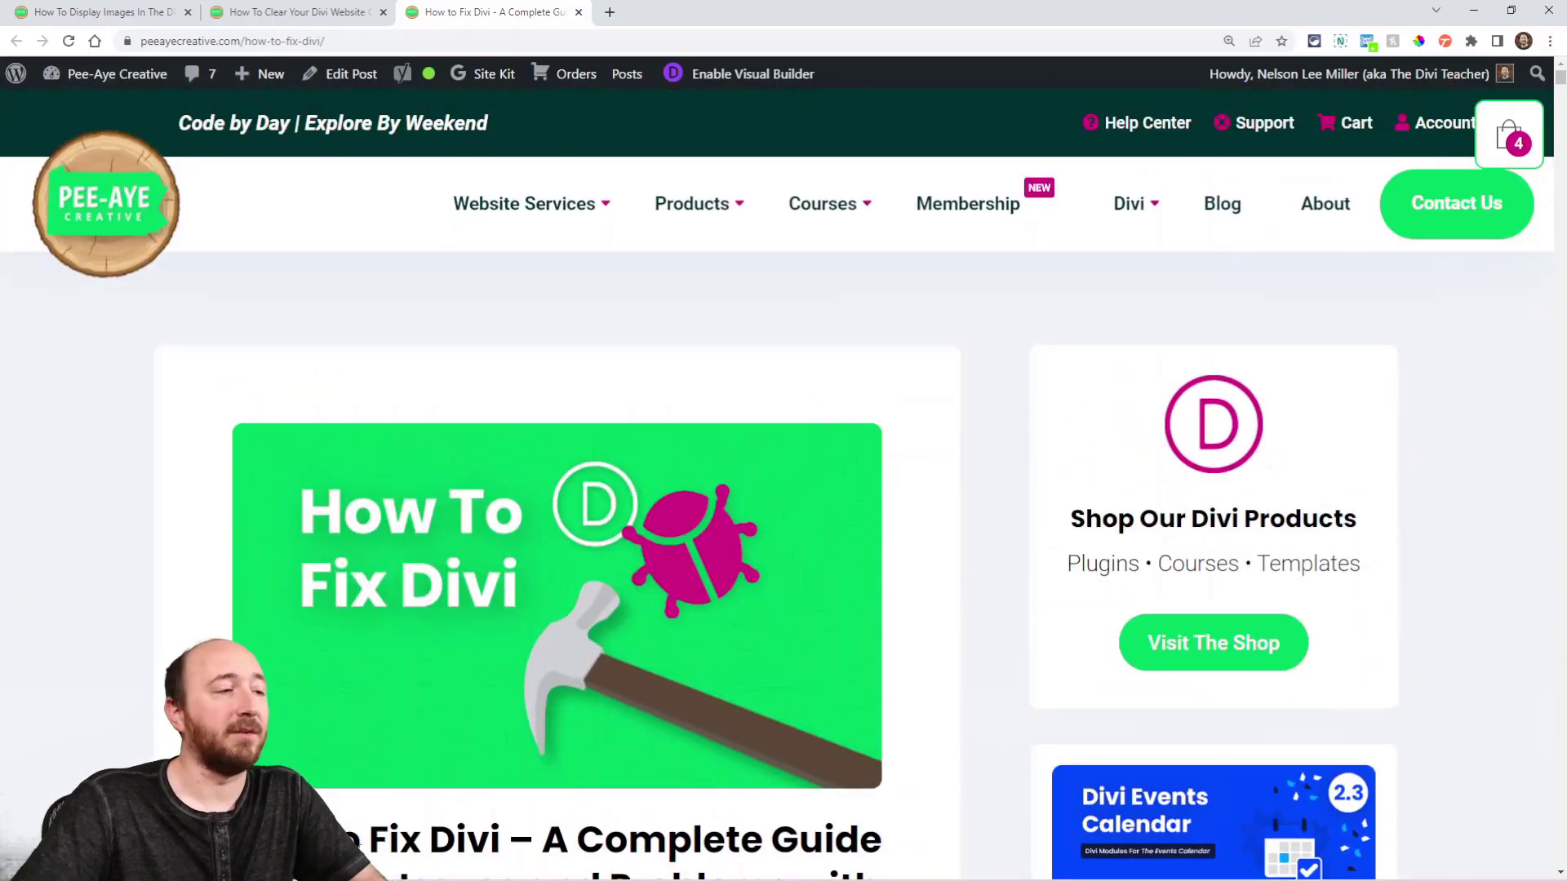